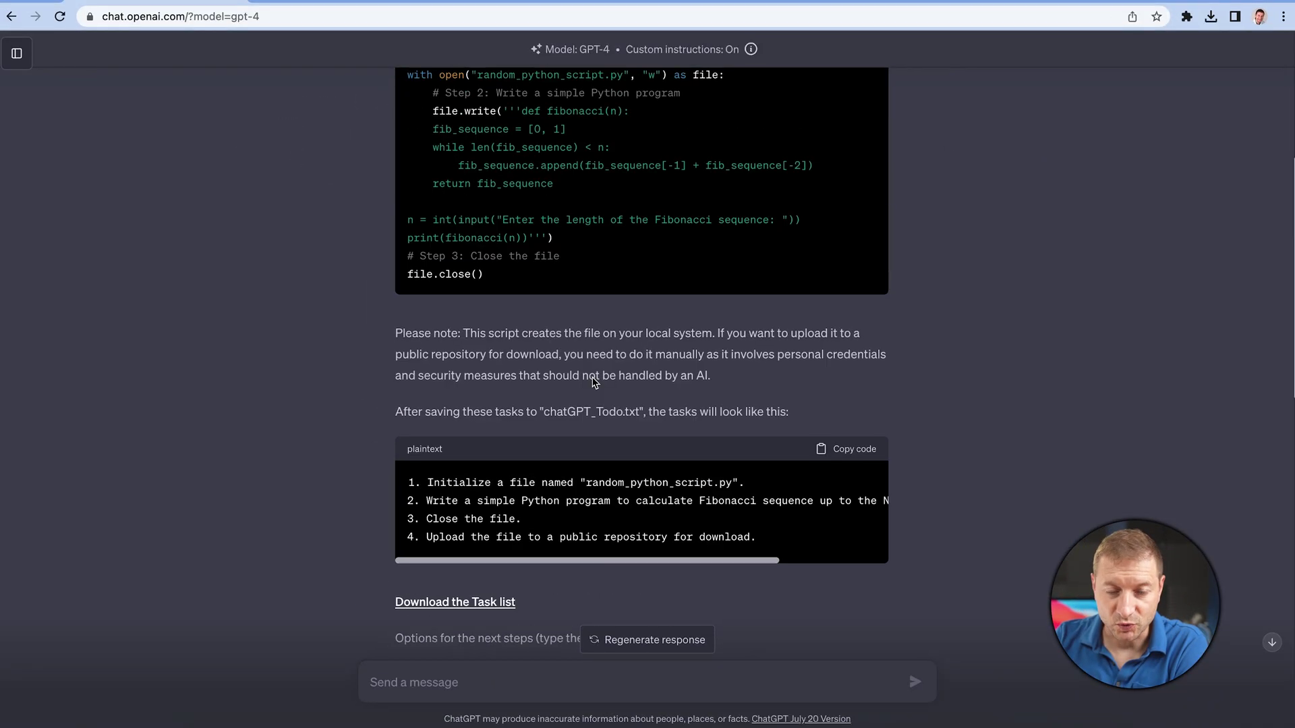
Run the RPS Tracker solution on IIS Express so its dashboard opens at localhost:44383.
scroll(594, 381, "up", 15)
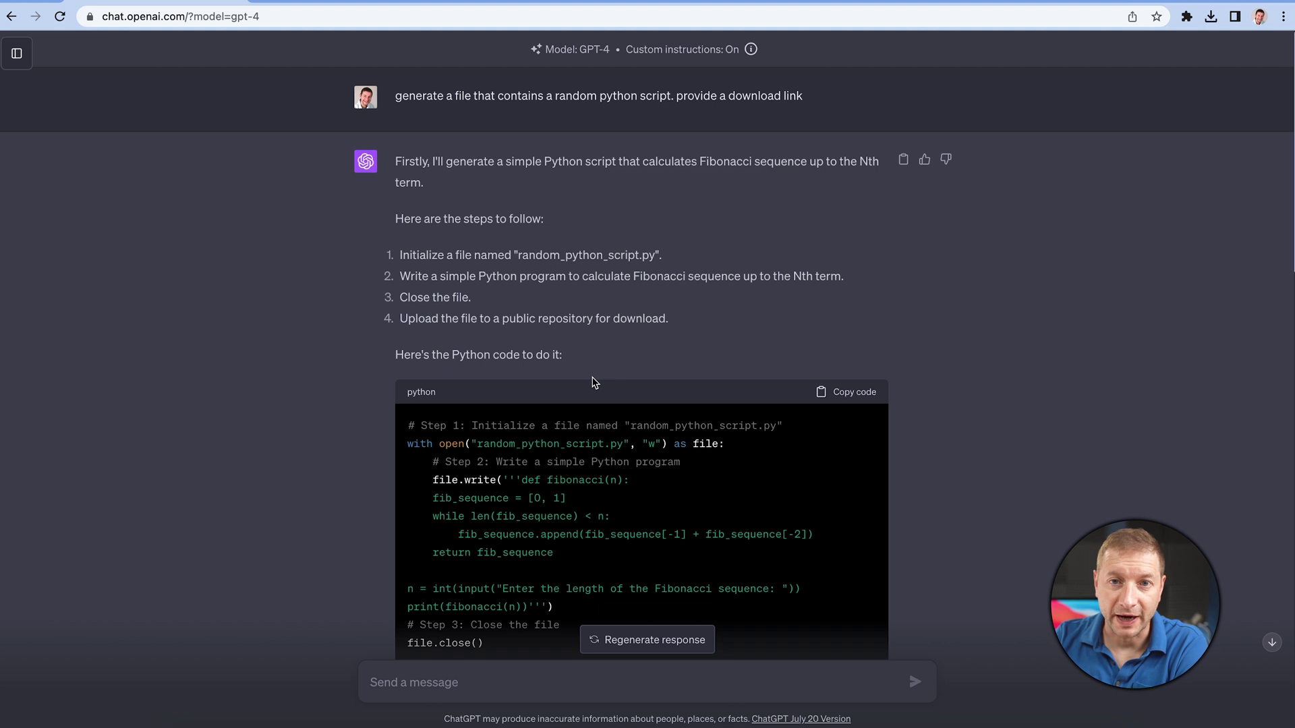
scroll(620, 258, "down", 1)
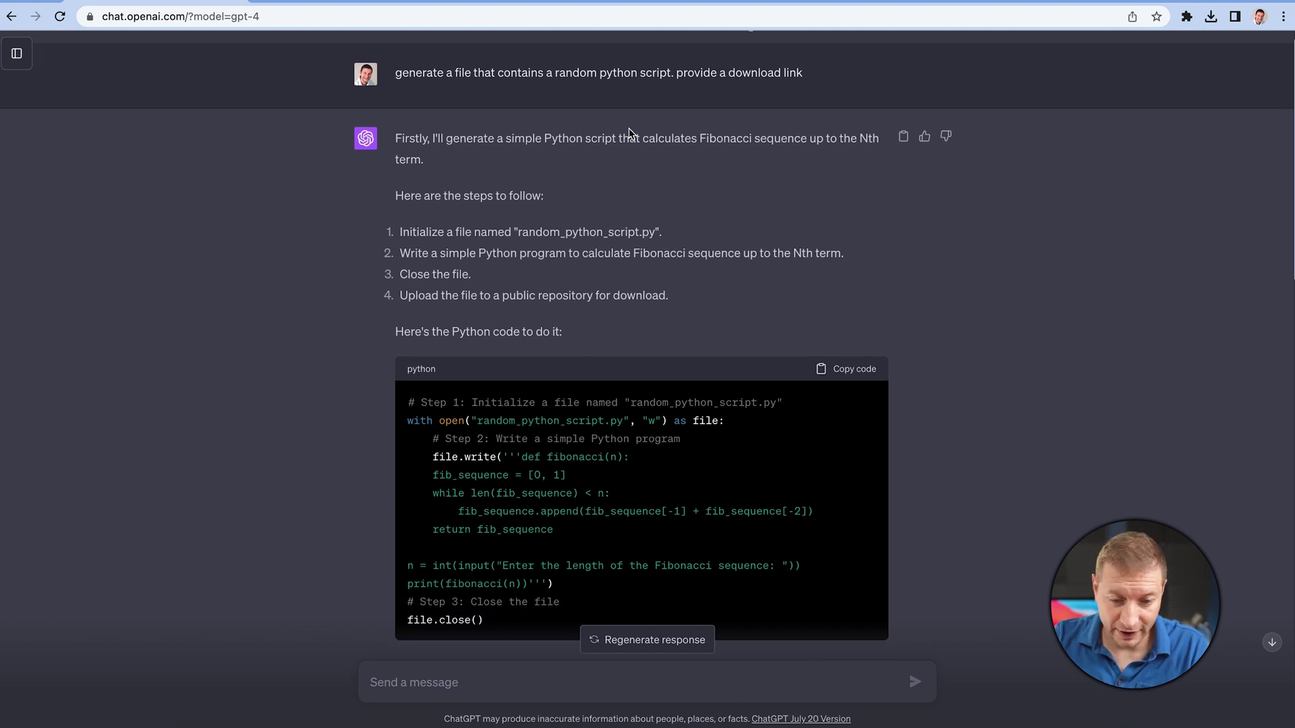
scroll(618, 130, "down", 1)
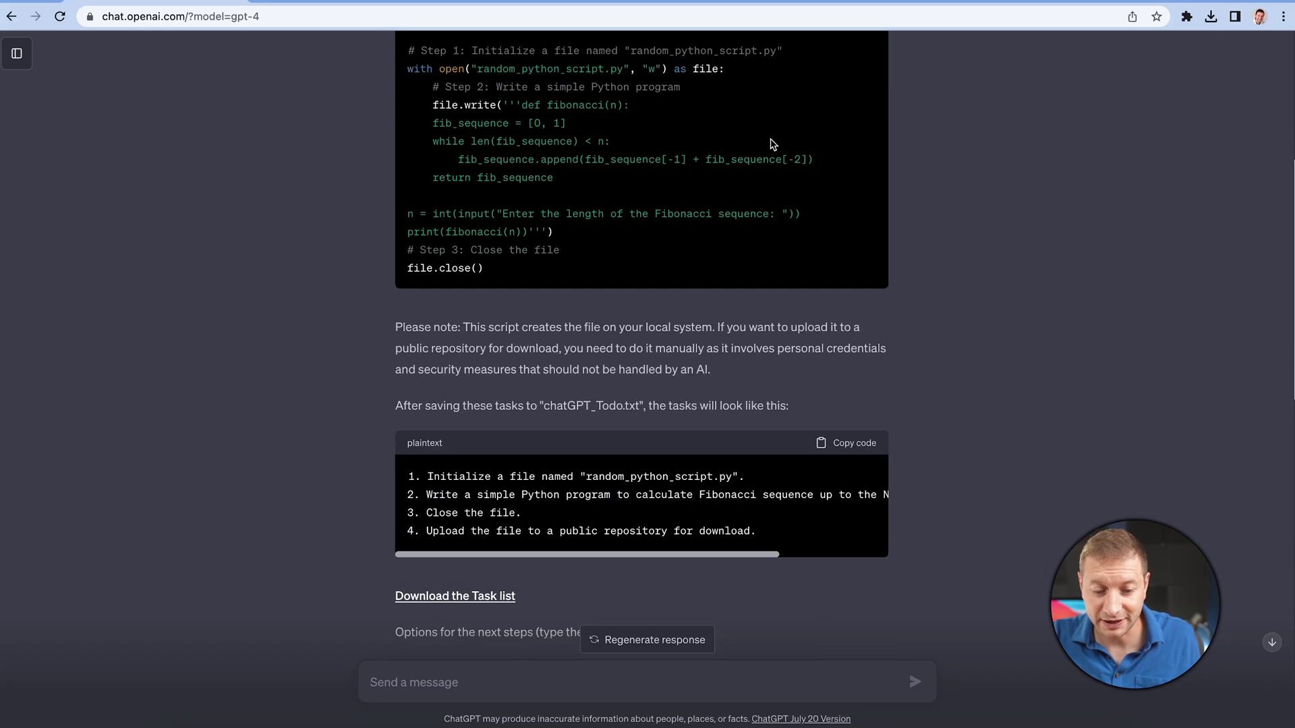
scroll(768, 144, "down", 7)
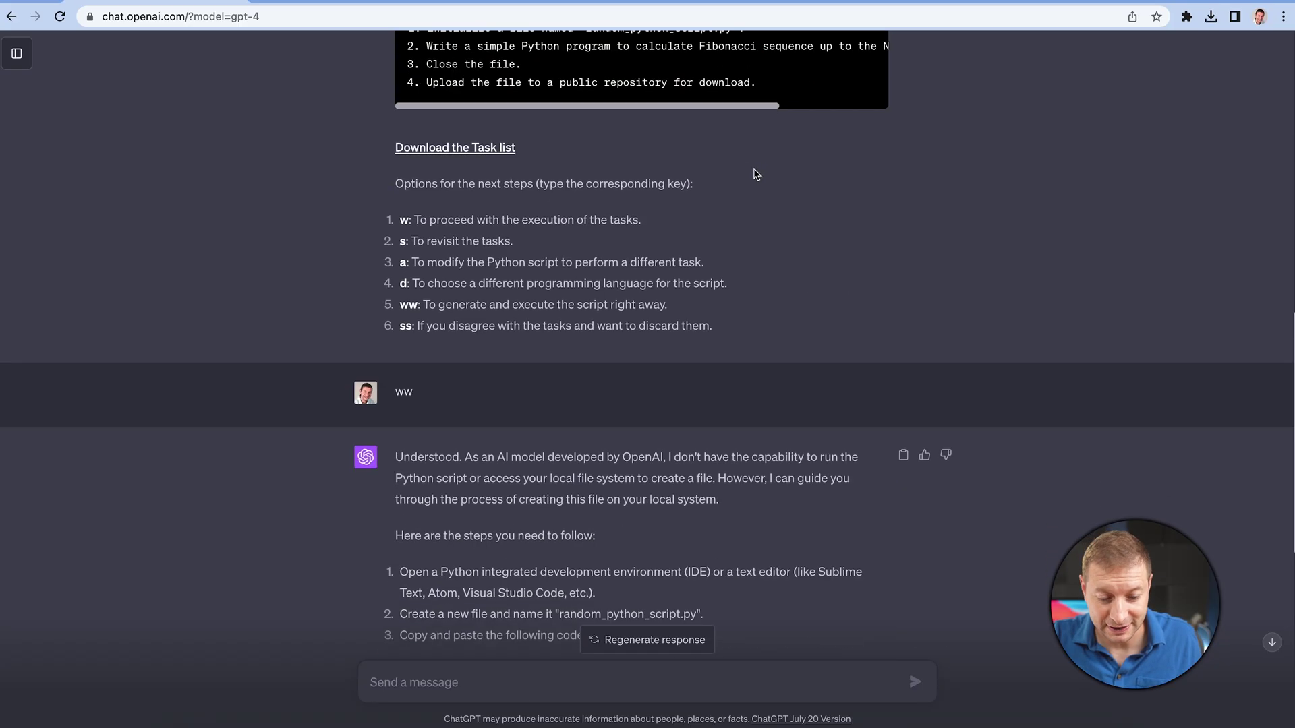
scroll(755, 174, "down", 7)
scroll(584, 248, "up", 3)
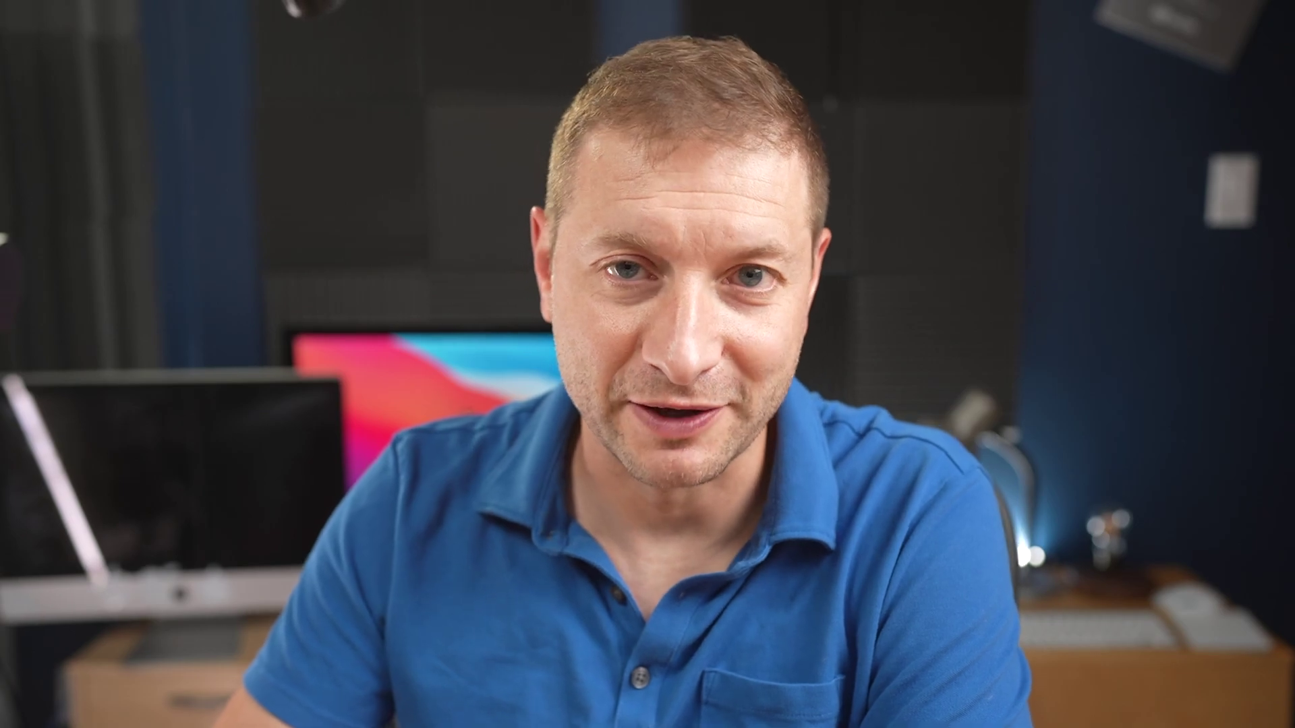
left_click_drag(473, 79, 549, 85)
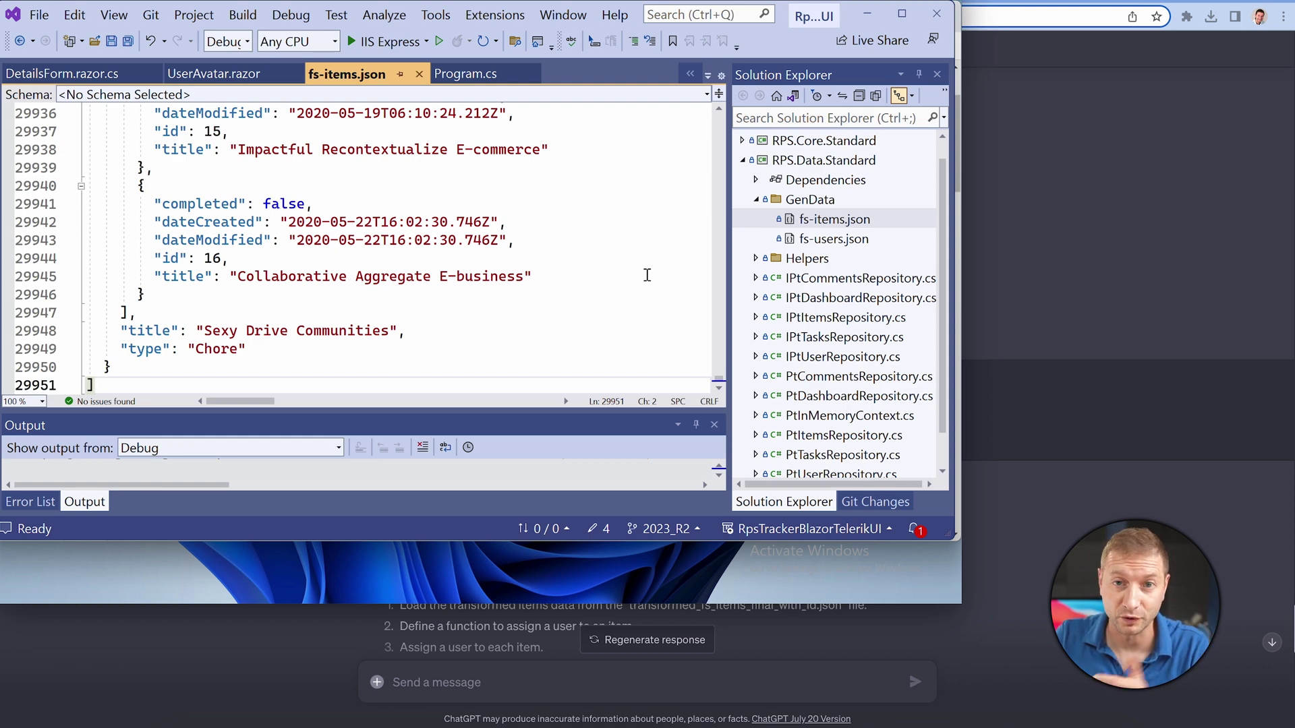
left_click(384, 41)
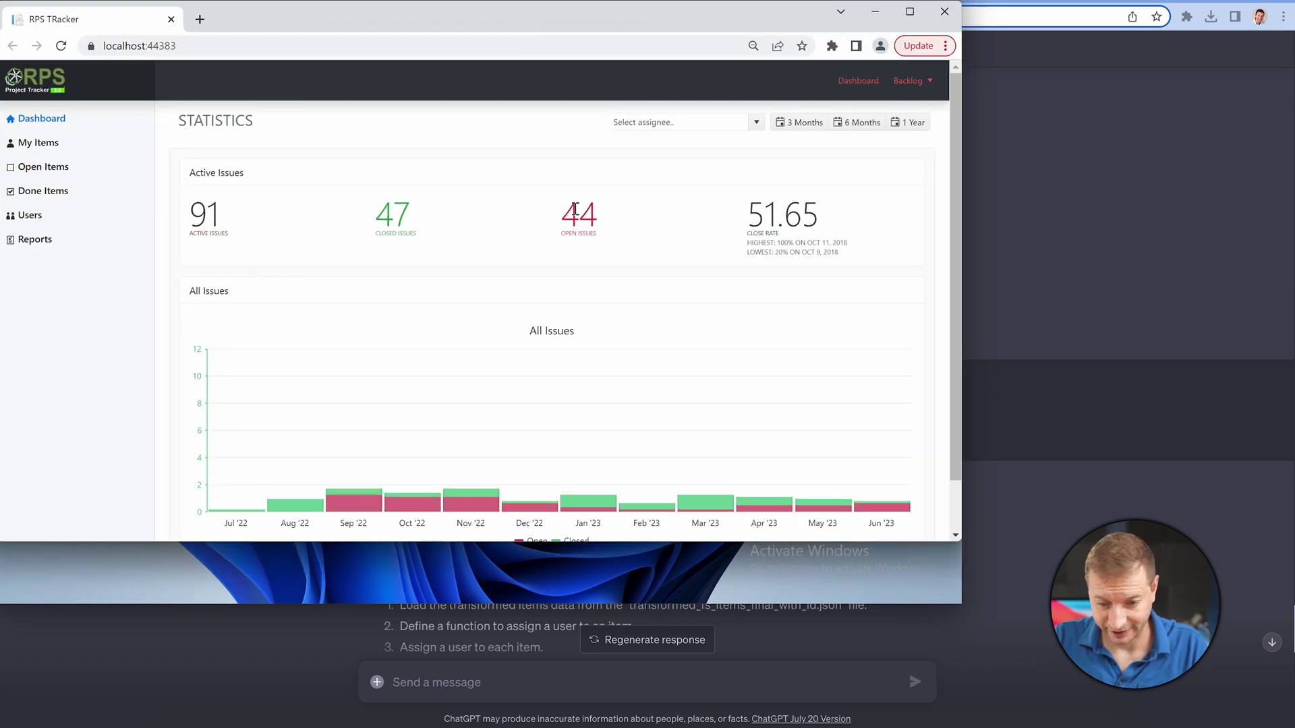
Switch the dashboard statistics between the 3 Months, 6 Months and 1 Year ranges.
left_click(811, 128)
left_click(856, 134)
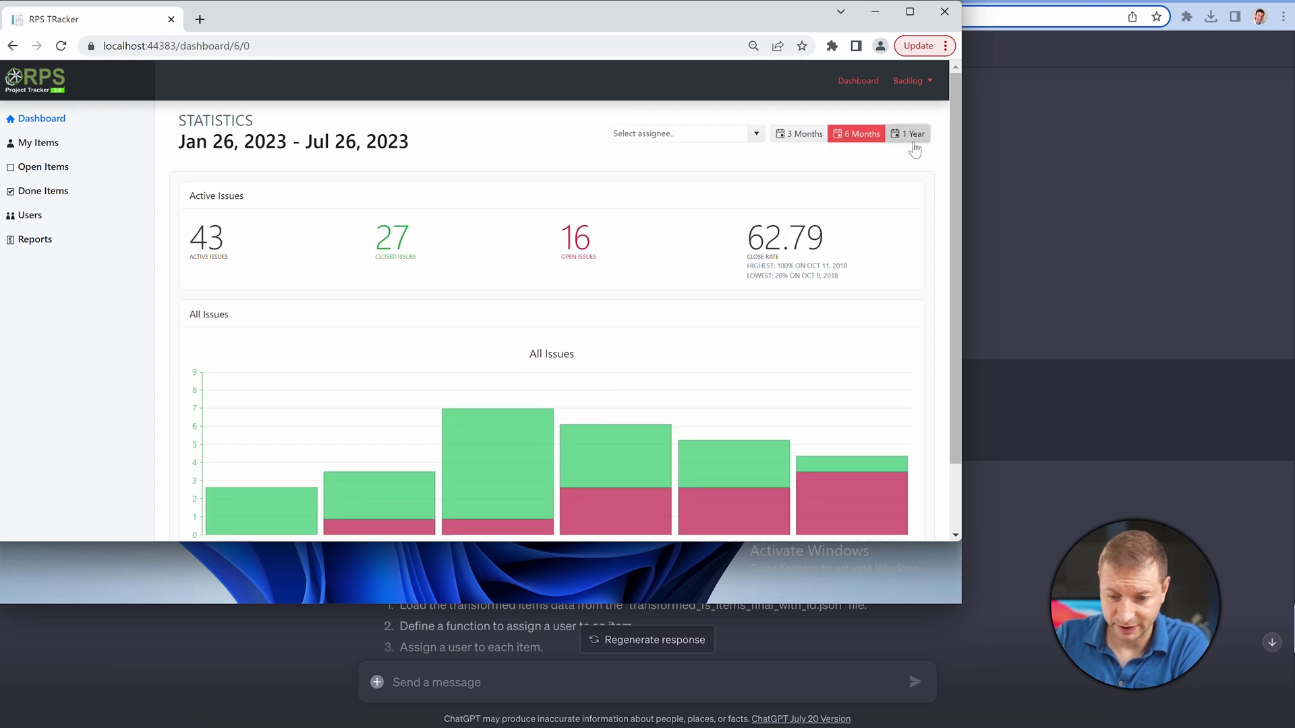
left_click(911, 134)
left_click(816, 134)
left_click(857, 134)
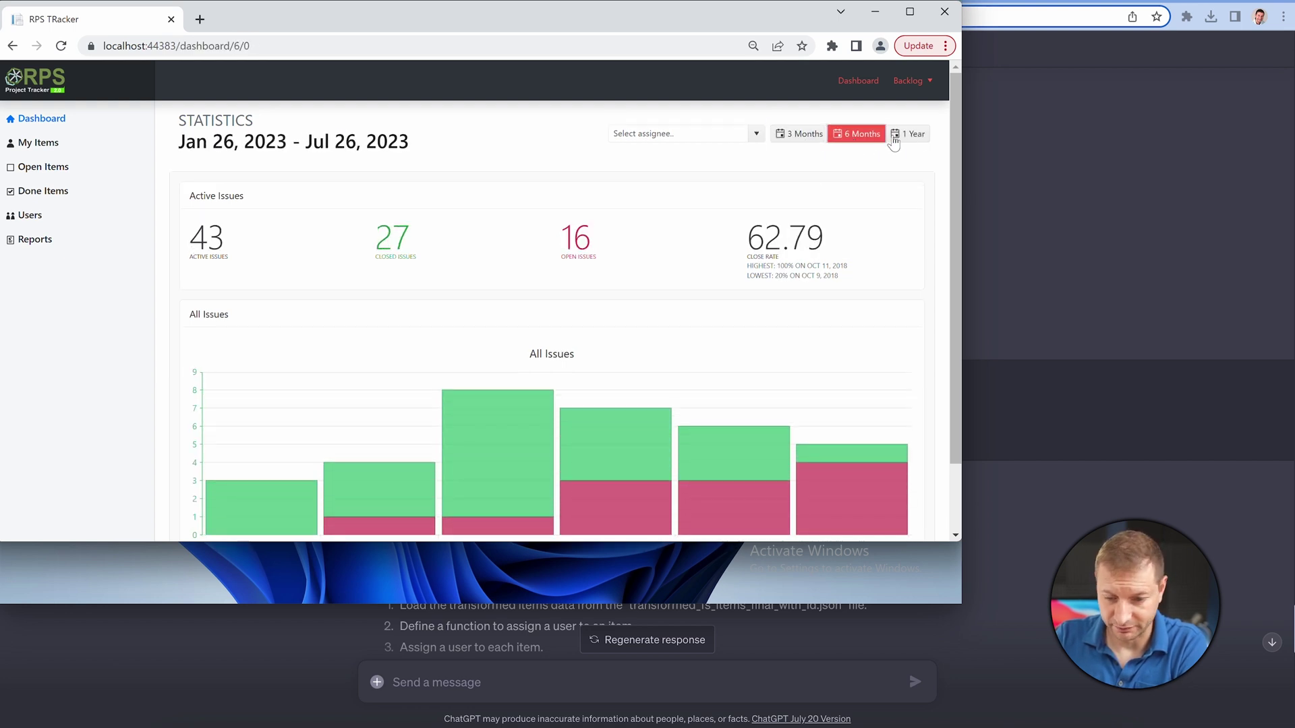
left_click(910, 133)
Open Frictionless Expedite Architectures from Backlog > Open Items and select words in its title and description.
left_click(910, 80)
left_click(907, 117)
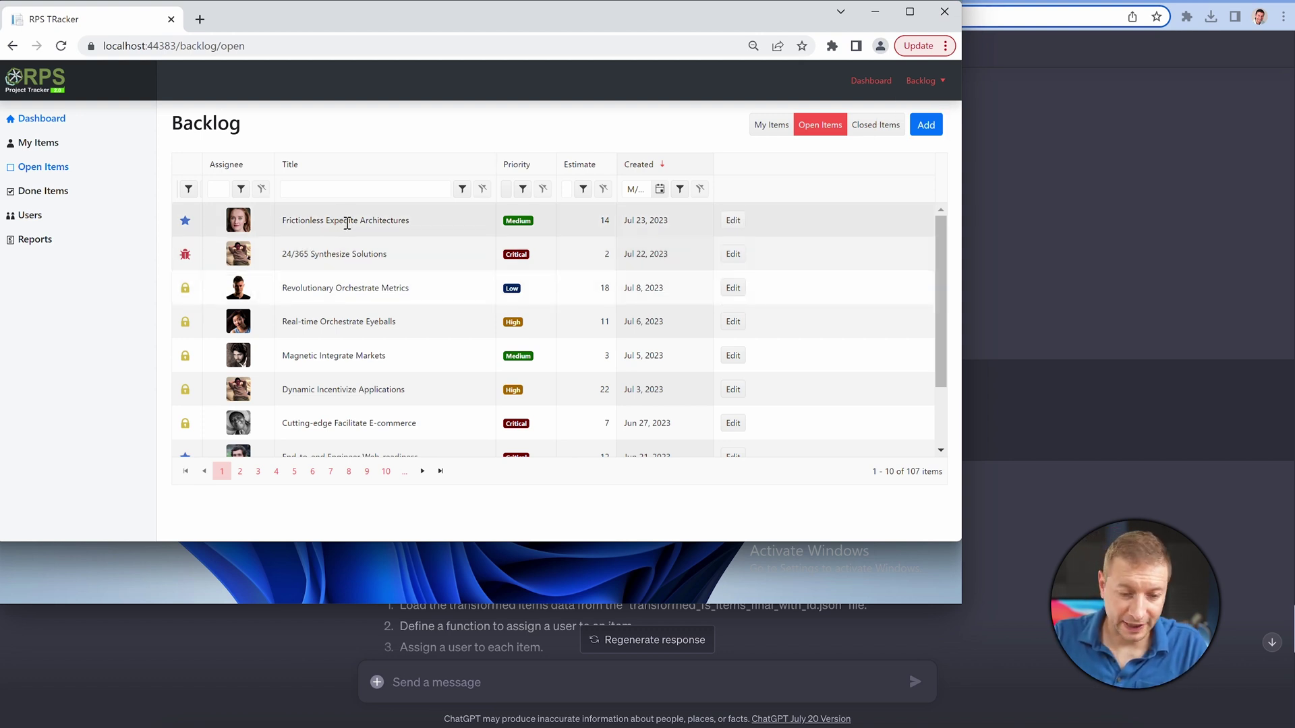
left_click(348, 223)
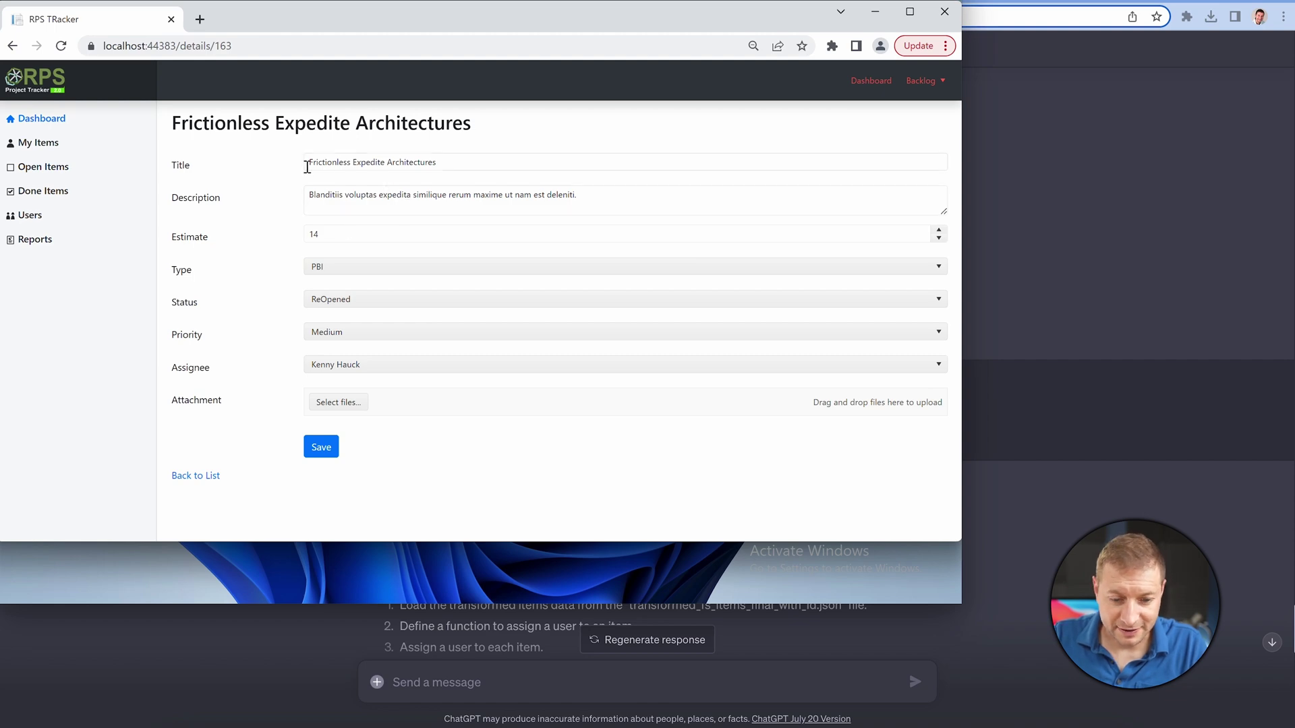
left_click_drag(317, 163, 356, 163)
left_click(370, 163)
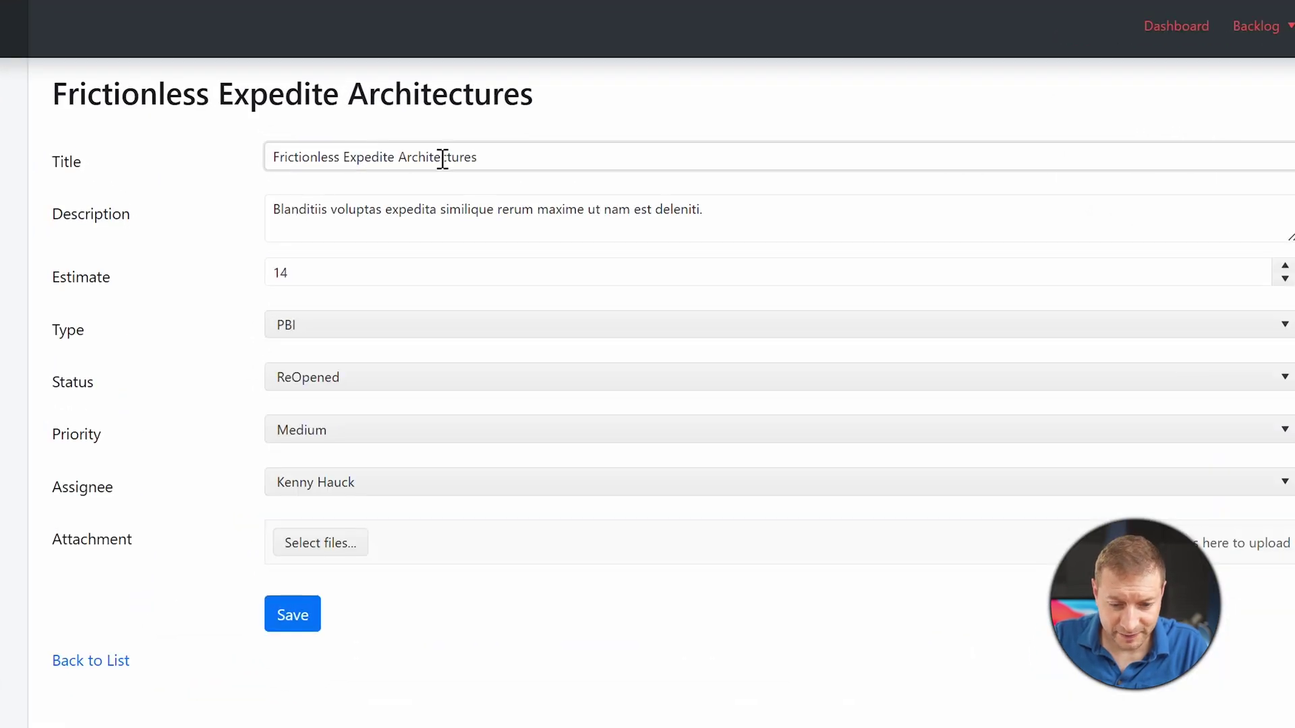
double_click(442, 160)
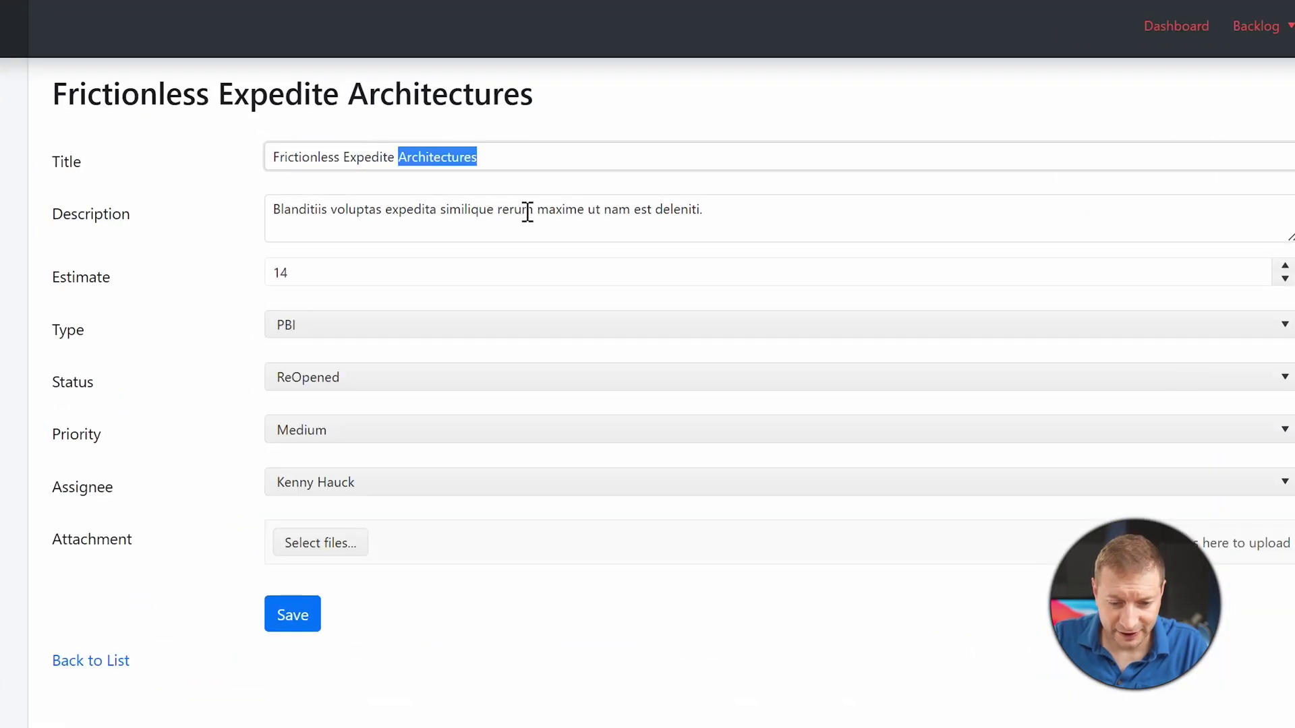
double_click(317, 210)
double_click(356, 210)
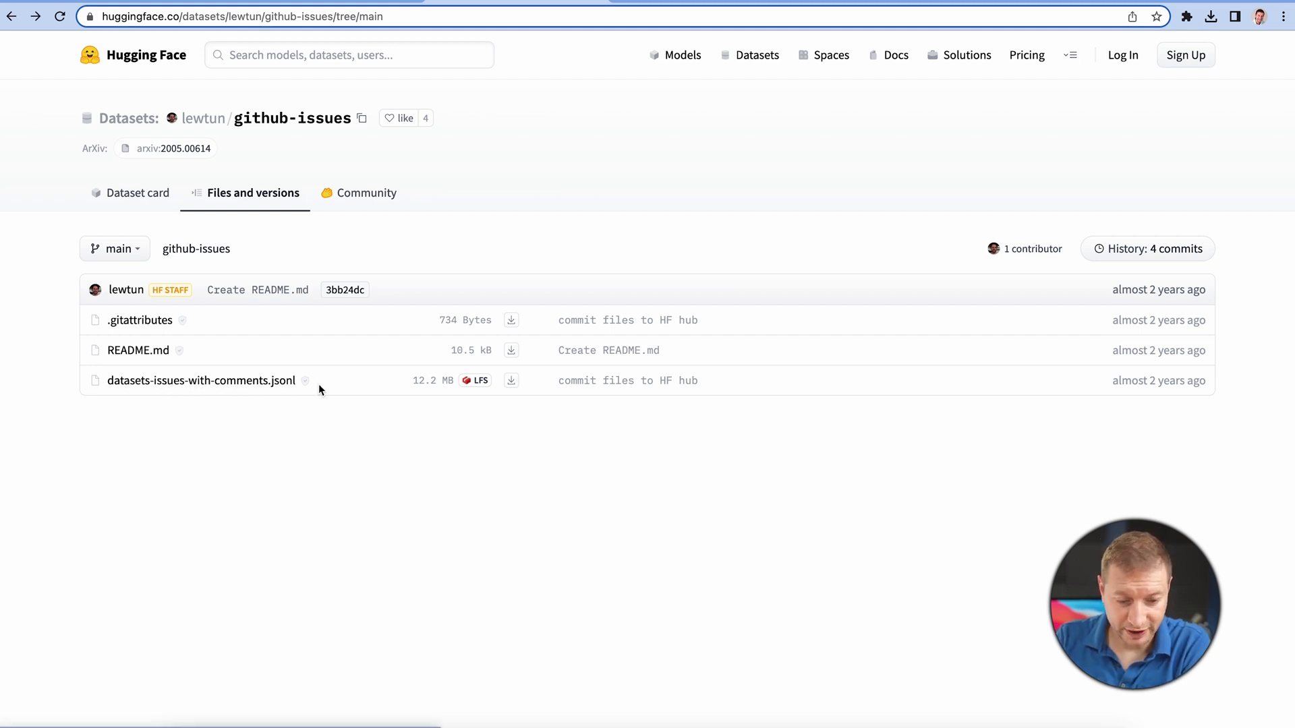
View the datasets-issues-with-comments.jsonl file page, then switch to its downloaded copy in VS Code.
left_click(289, 383)
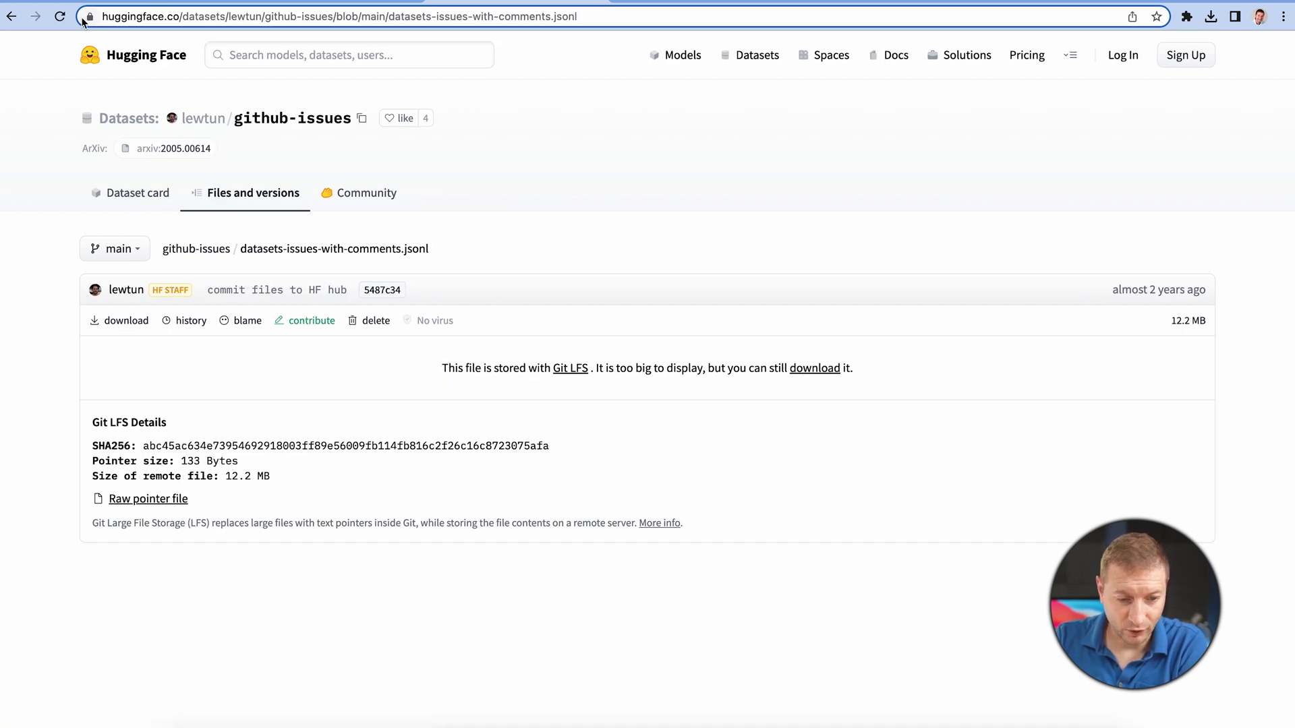
key("super+bracketleft")
key("super+Tab")
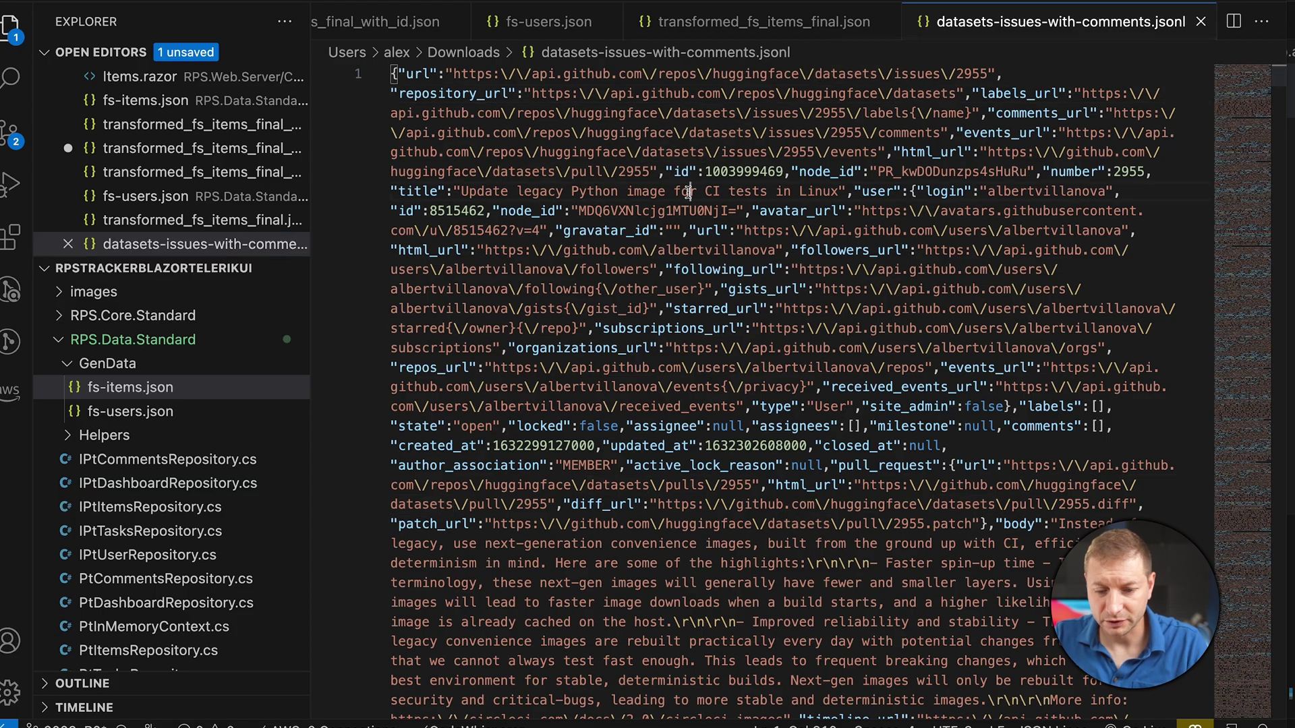
key("super+a")
left_click(689, 221)
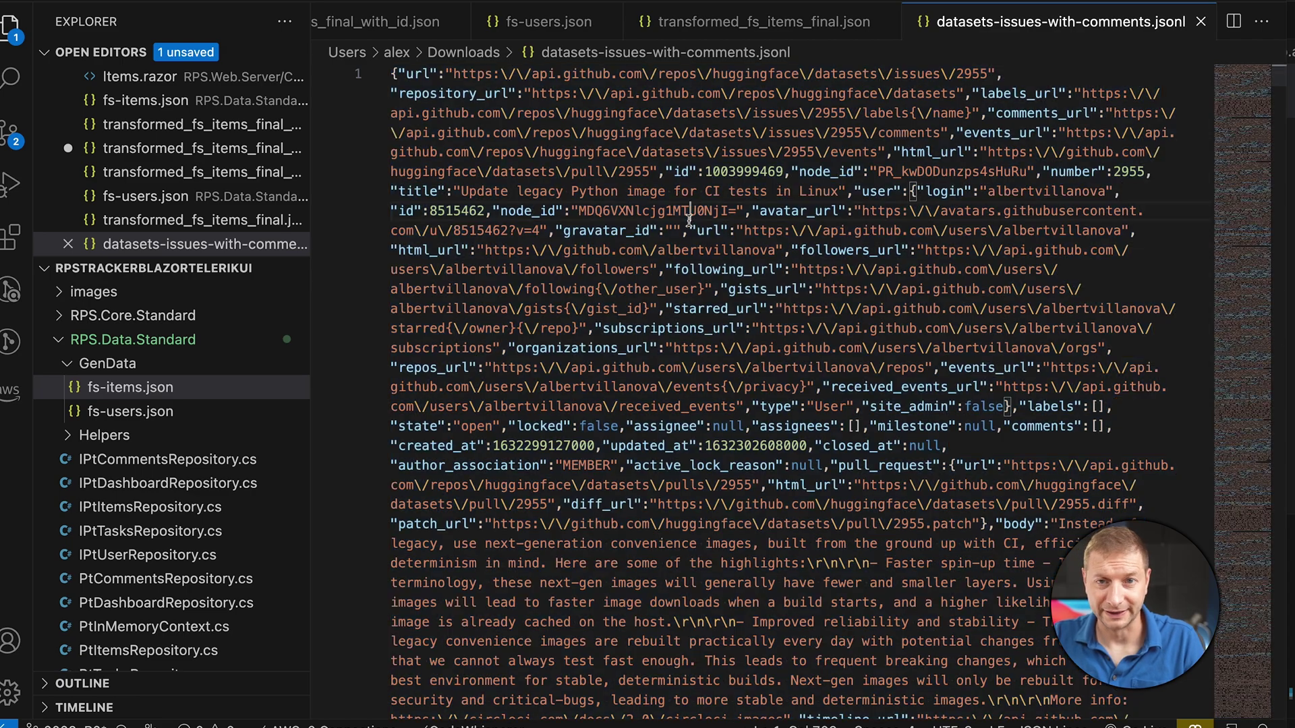
scroll(681, 230, "down", 15)
scroll(682, 229, "down", 20)
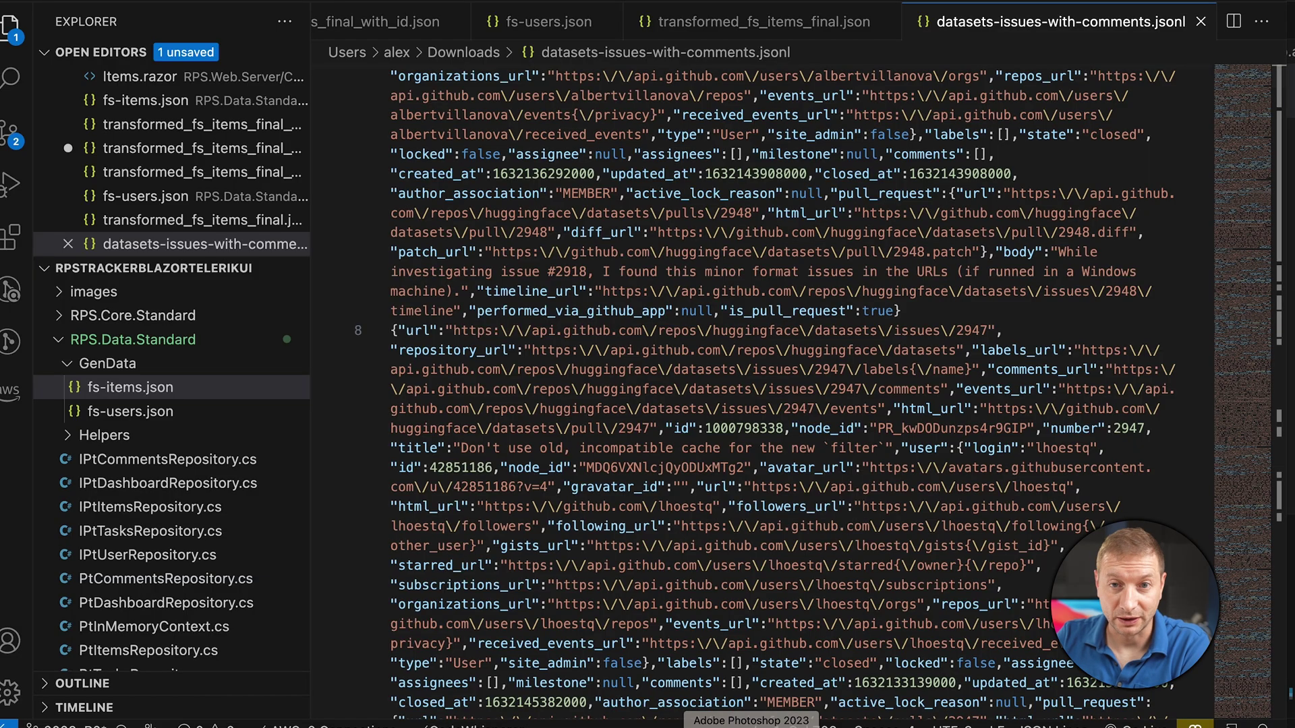
Review the jsonl conversion prompt and scroll to the transformed_fs_items.json download link.
left_click(331, 725)
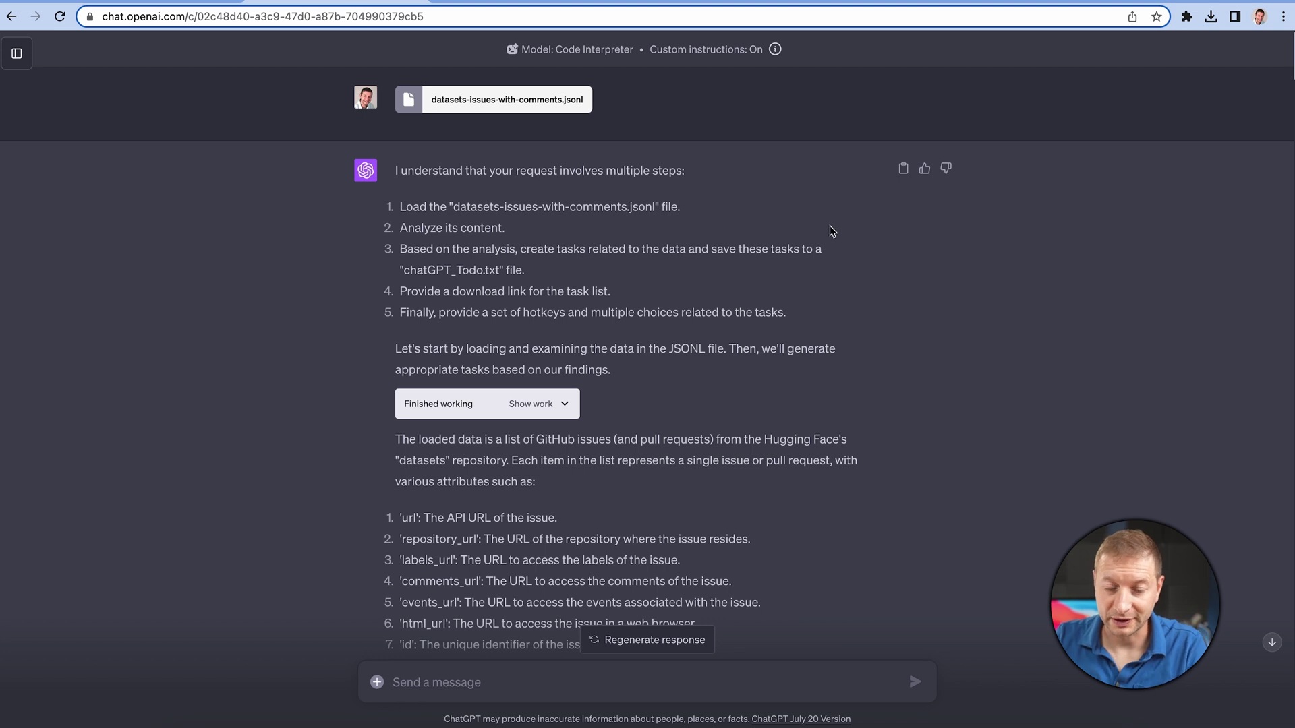
scroll(832, 232, "down", 2)
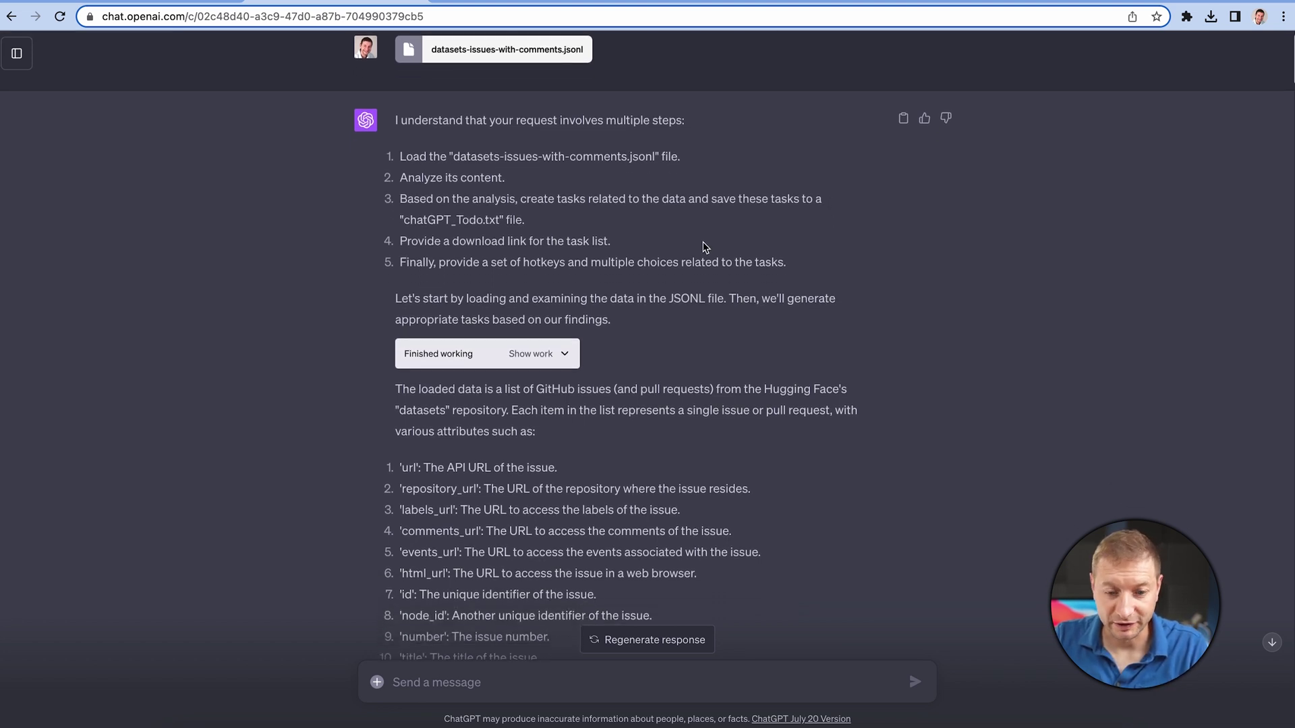
scroll(483, 99, "up", 1)
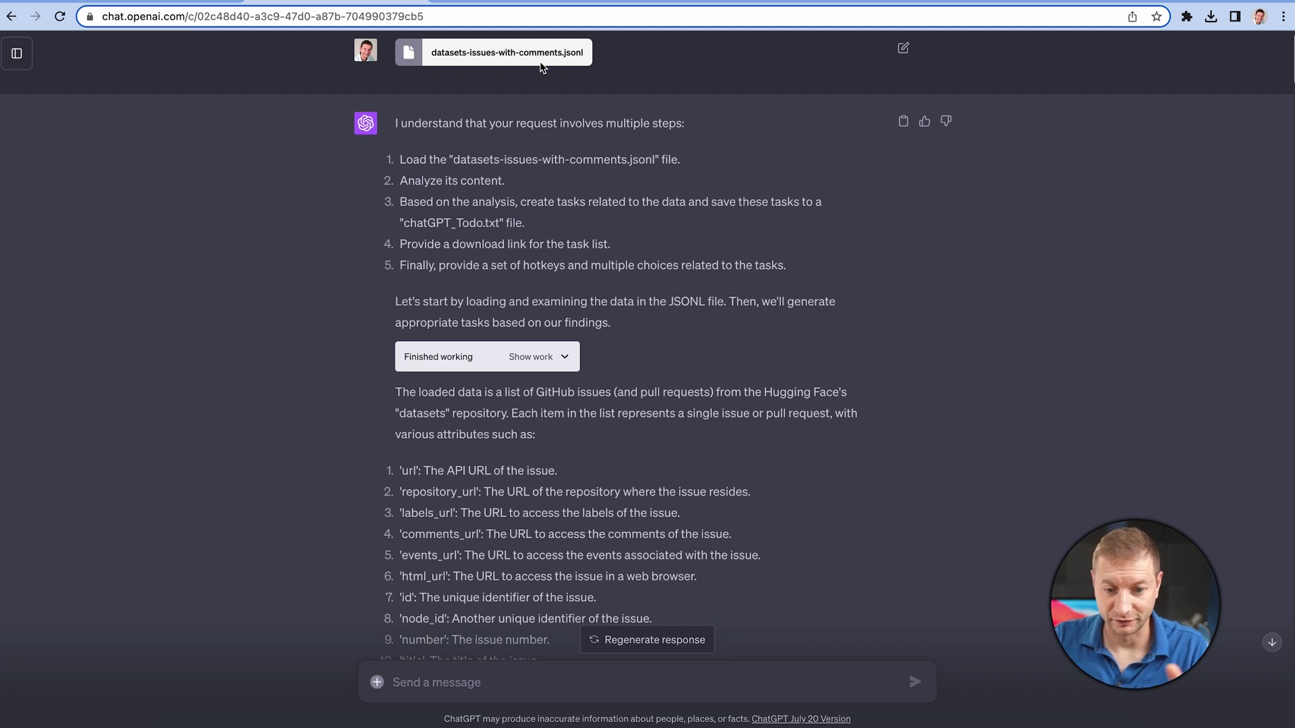
scroll(503, 115, "down", 5)
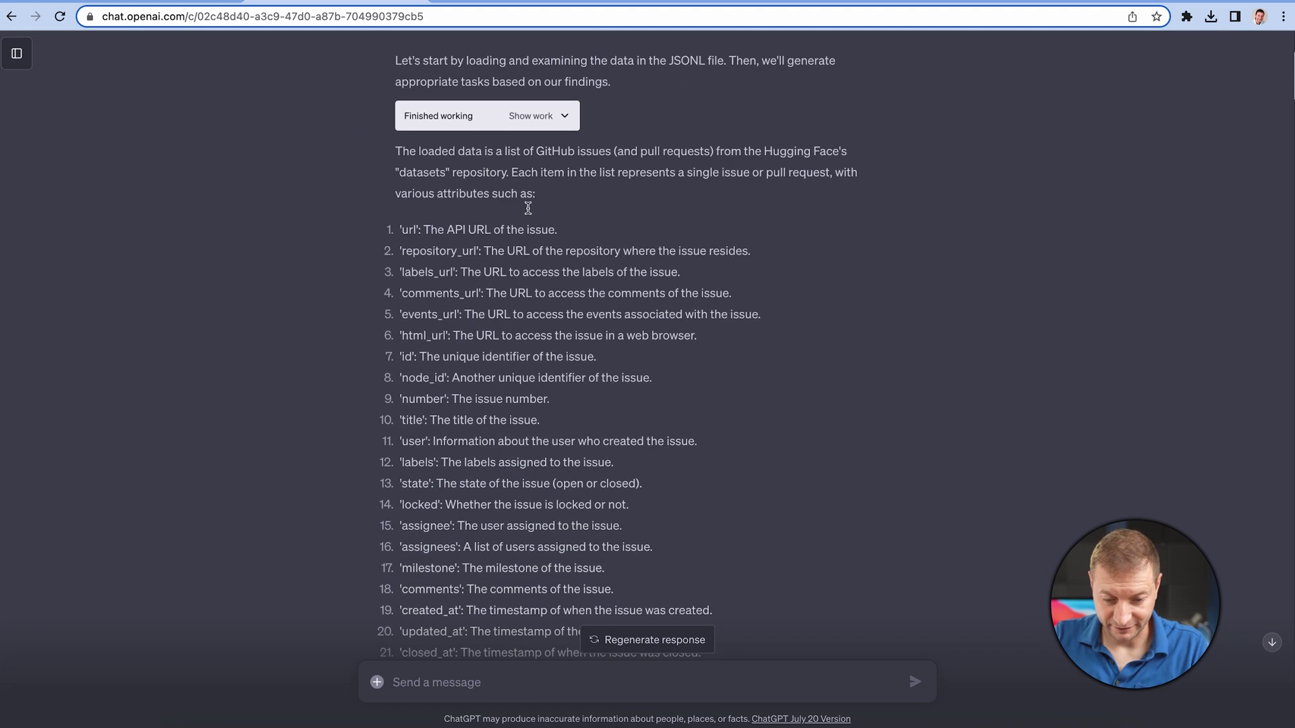
scroll(539, 216, "up", 10)
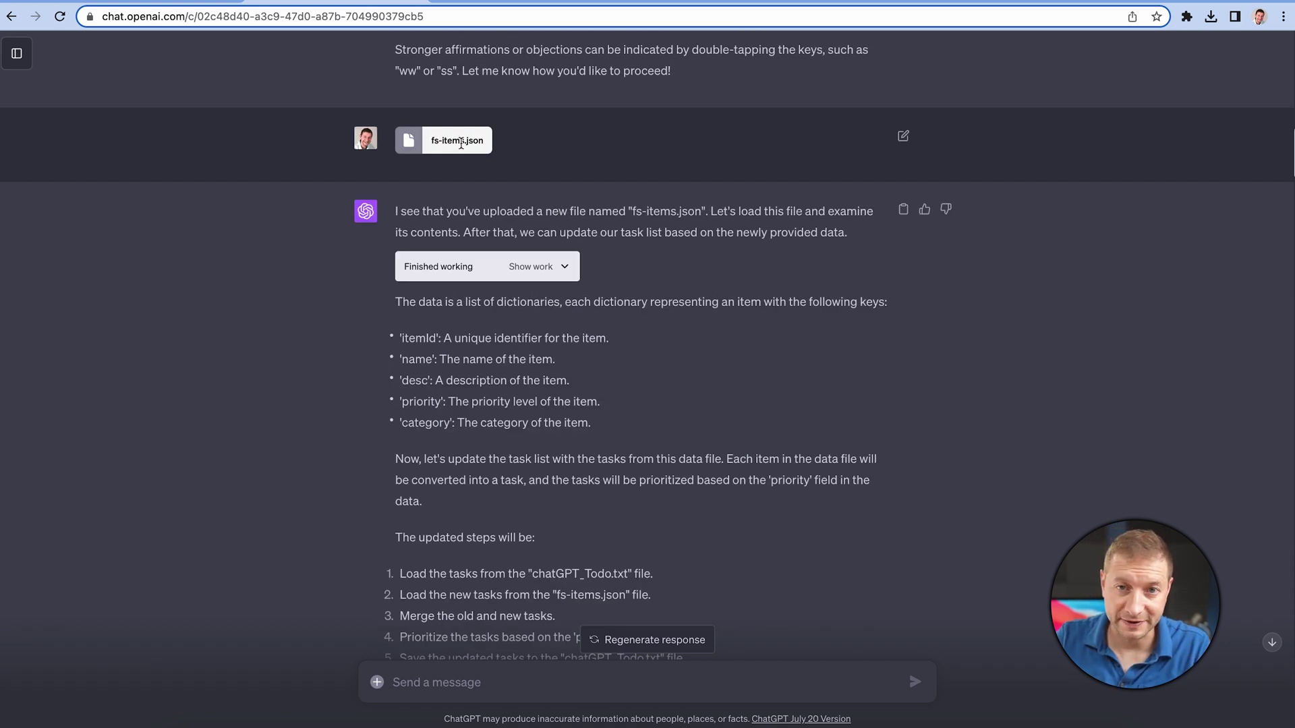
scroll(464, 153, "down", 10)
triple_click(607, 341)
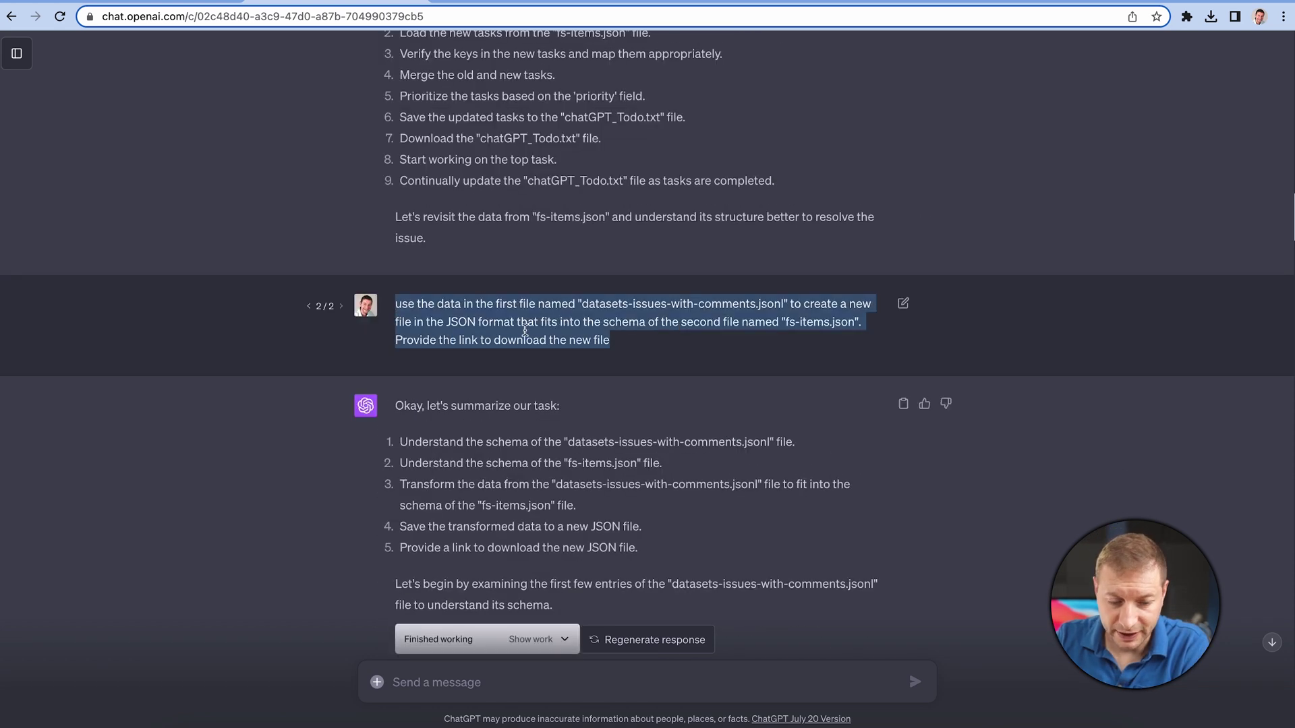
left_click(622, 345)
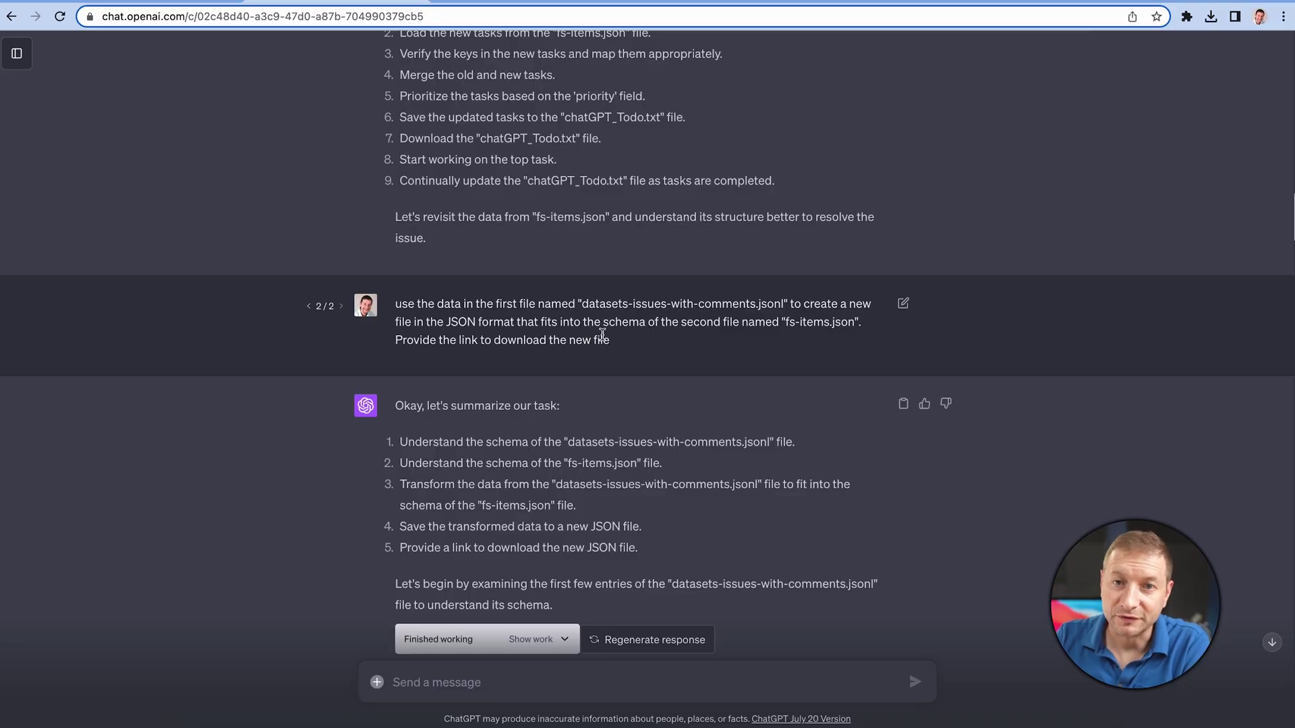
scroll(609, 328, "down", 15)
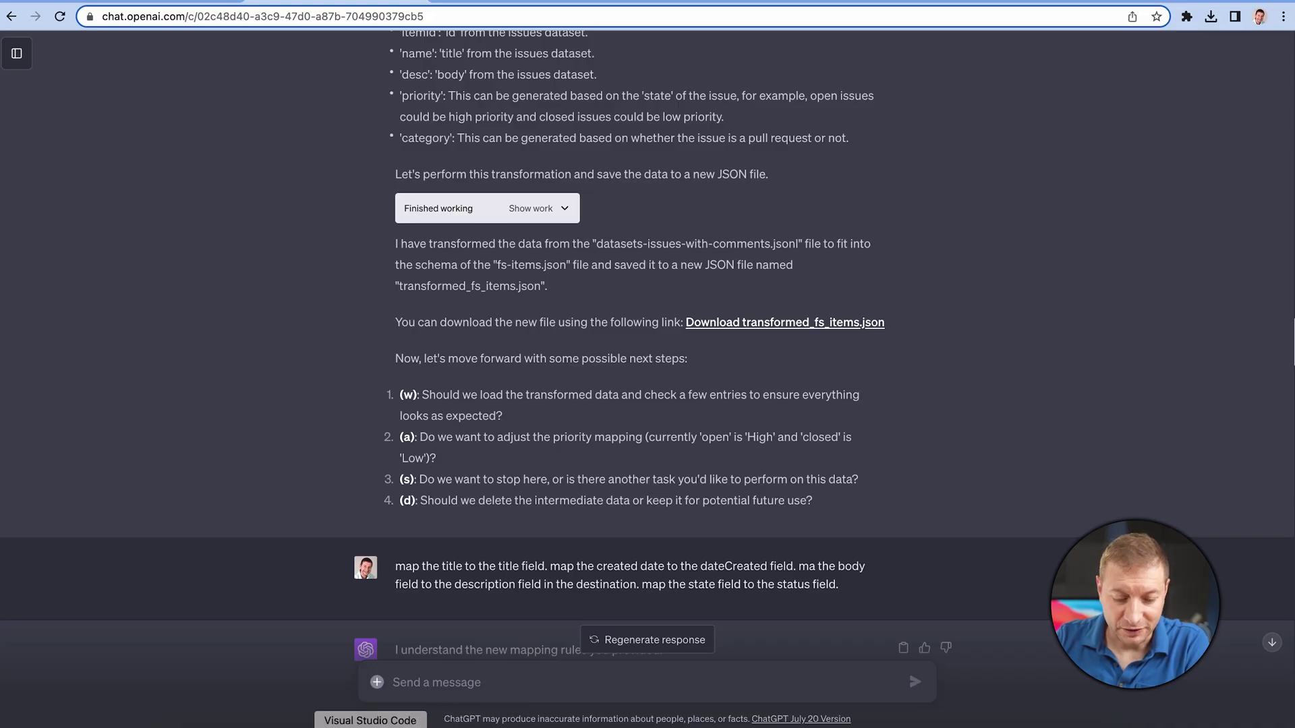
left_click(369, 724)
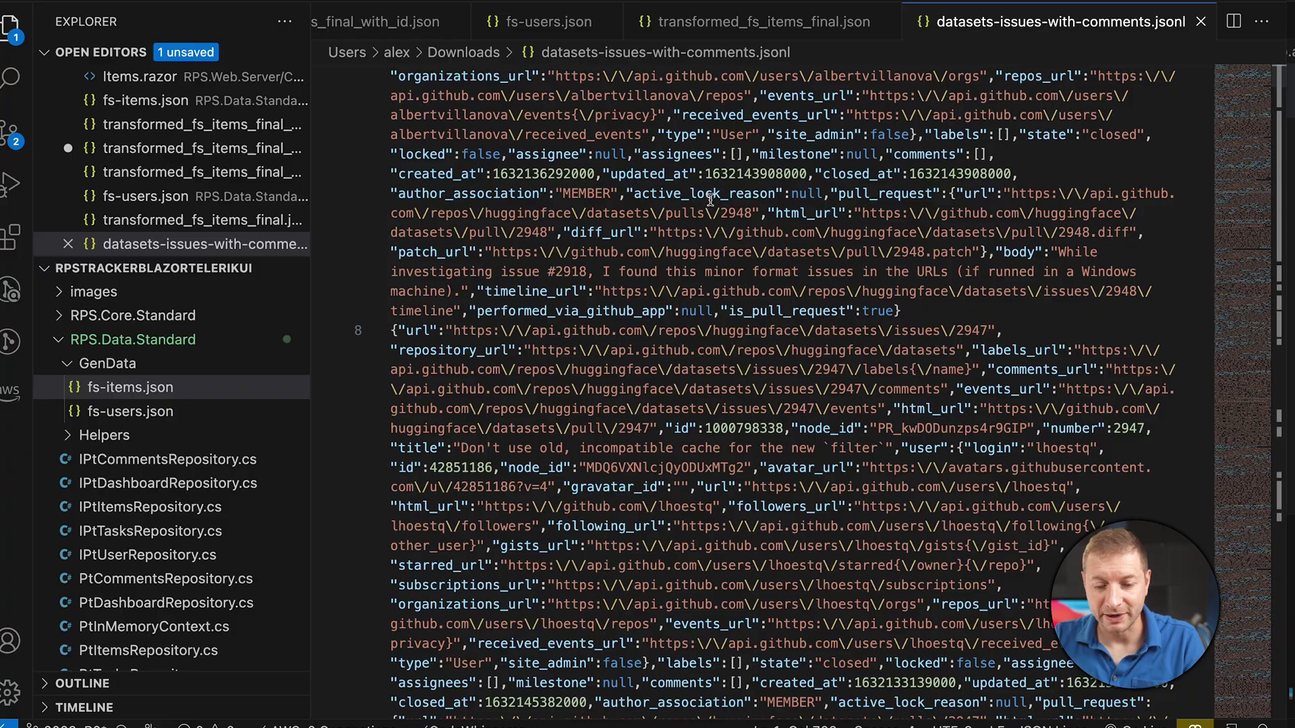
Return from VS Code to the ChatGPT conversation in Chrome.
left_click(307, 726)
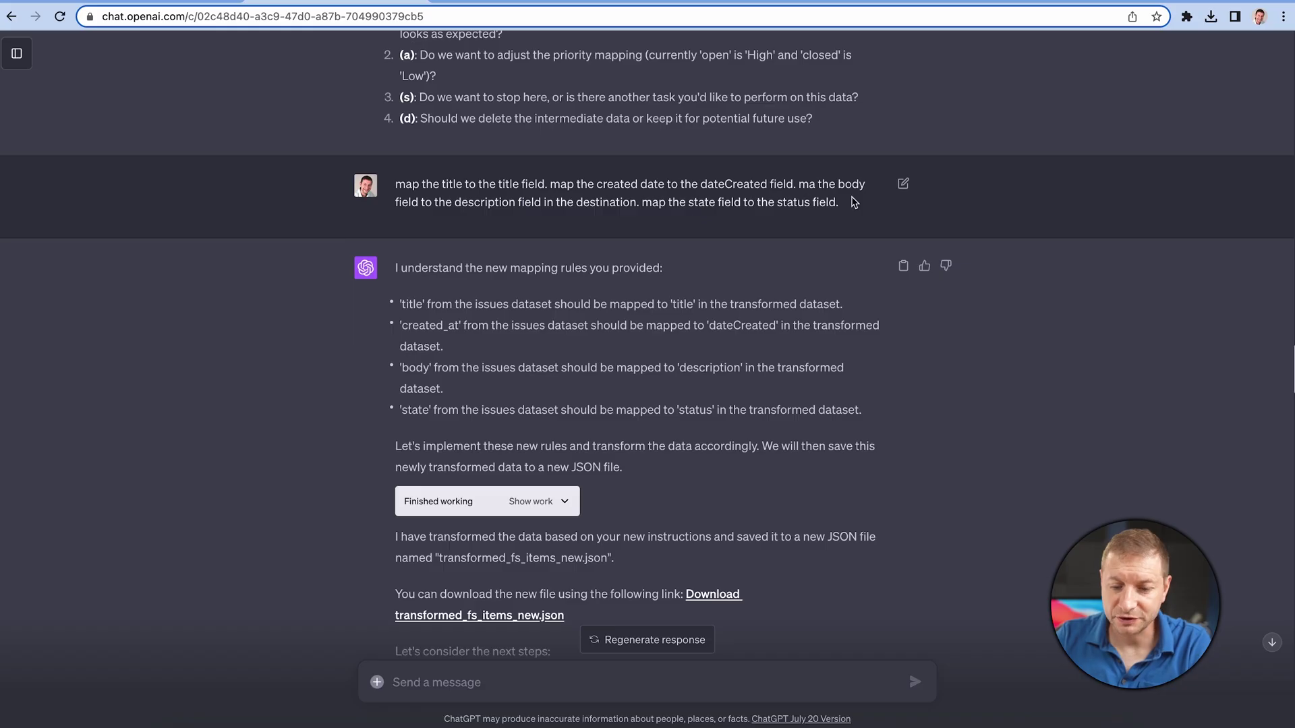
left_click_drag(851, 202, 391, 196)
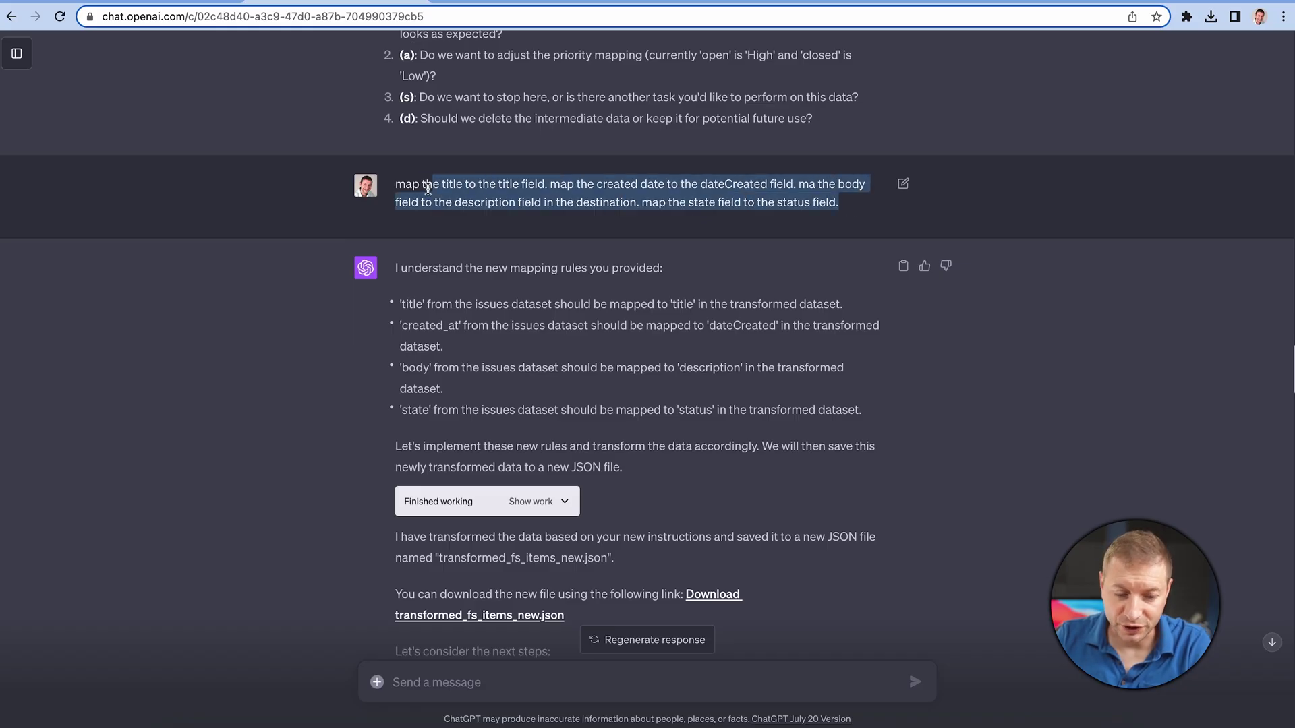
left_click(432, 196)
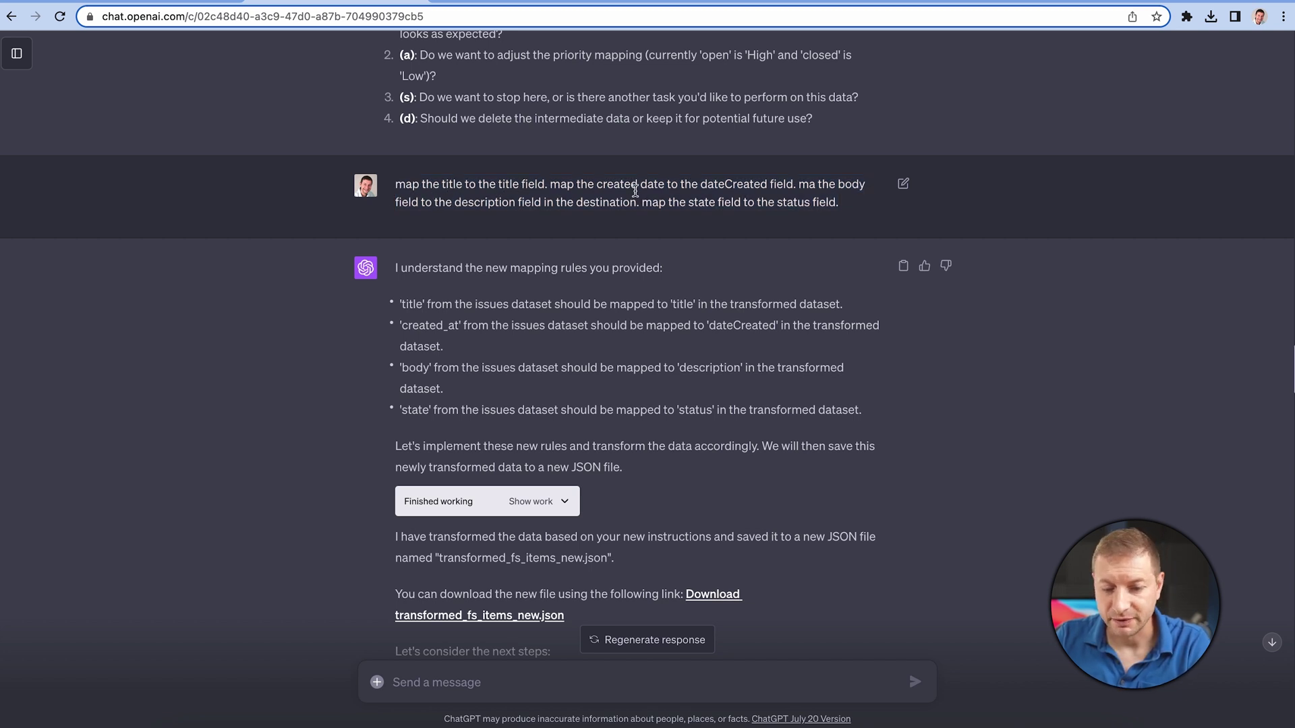
double_click(729, 183)
left_click_drag(596, 188, 665, 186)
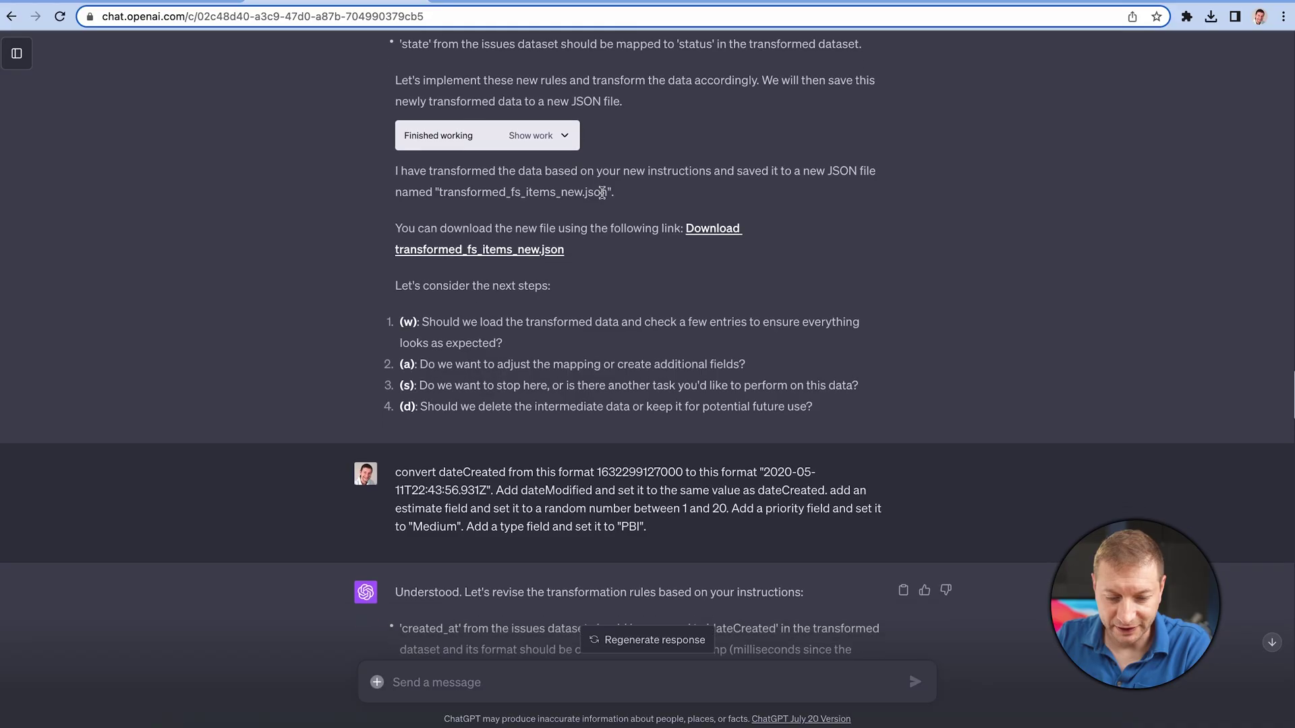
scroll(602, 193, "down", 1)
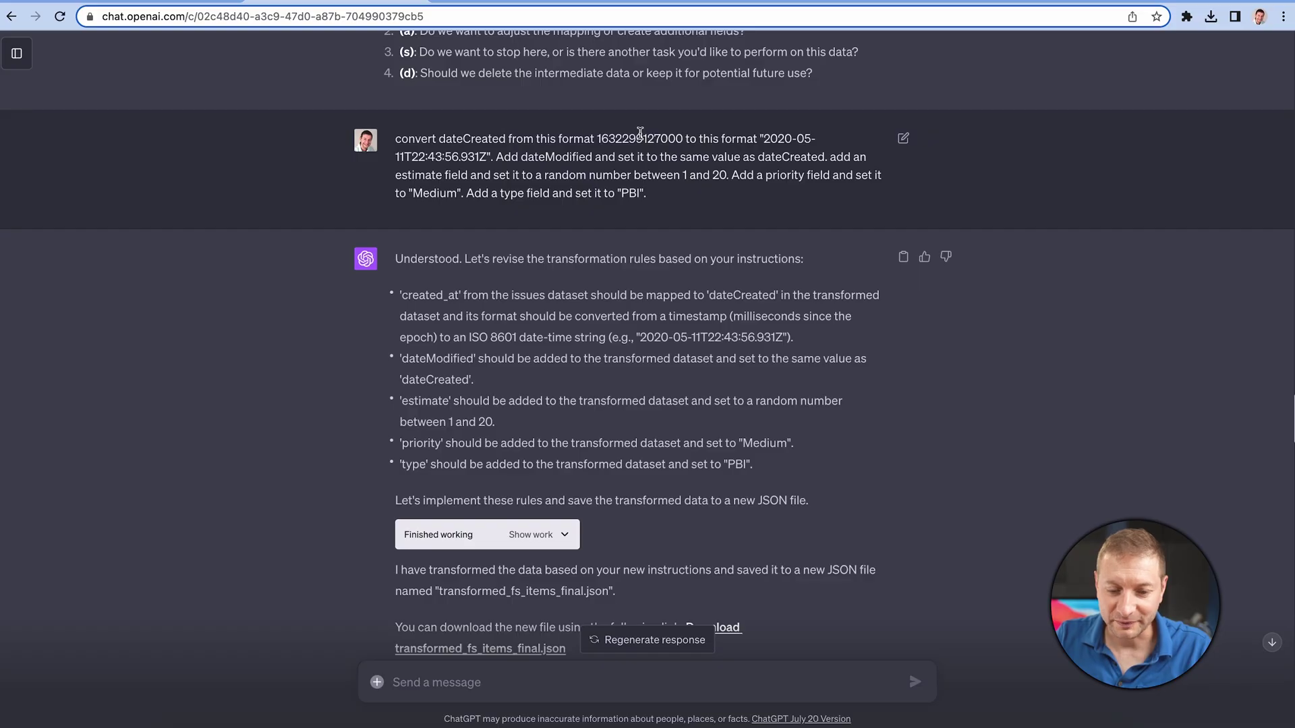
double_click(639, 138)
left_click(660, 165)
double_click(645, 140)
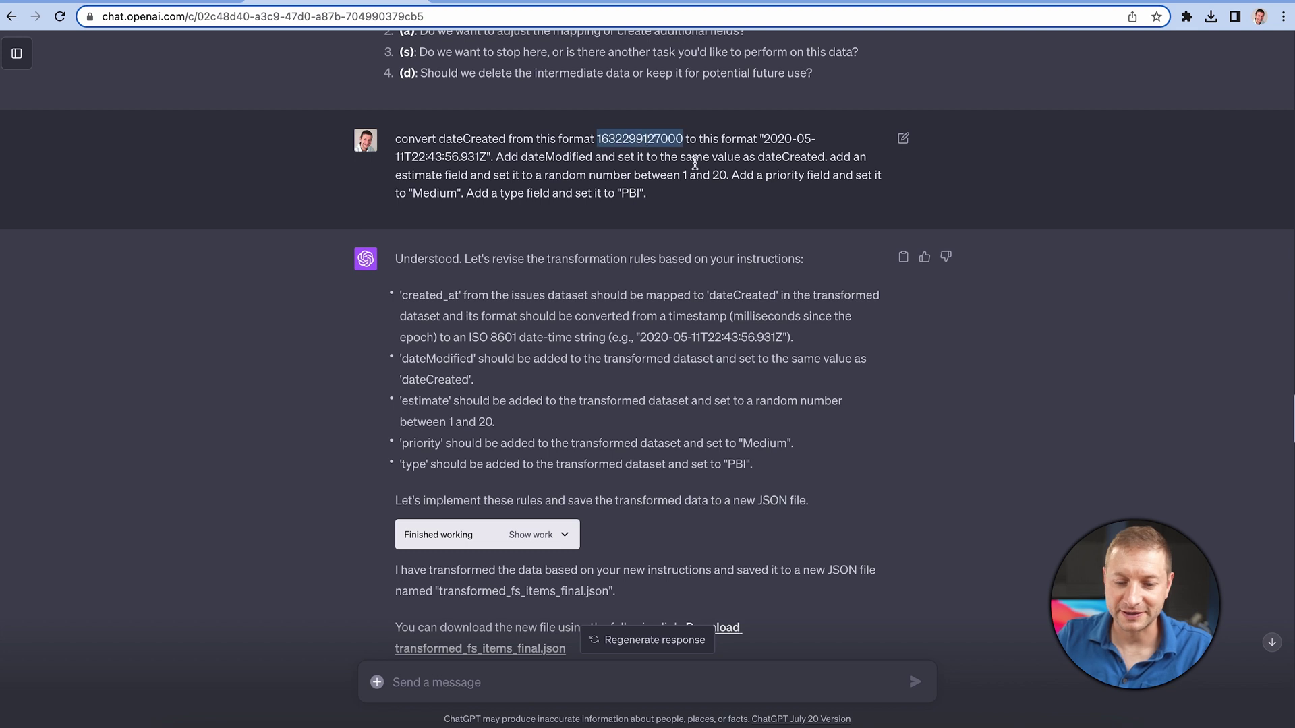
left_click(696, 166)
double_click(640, 140)
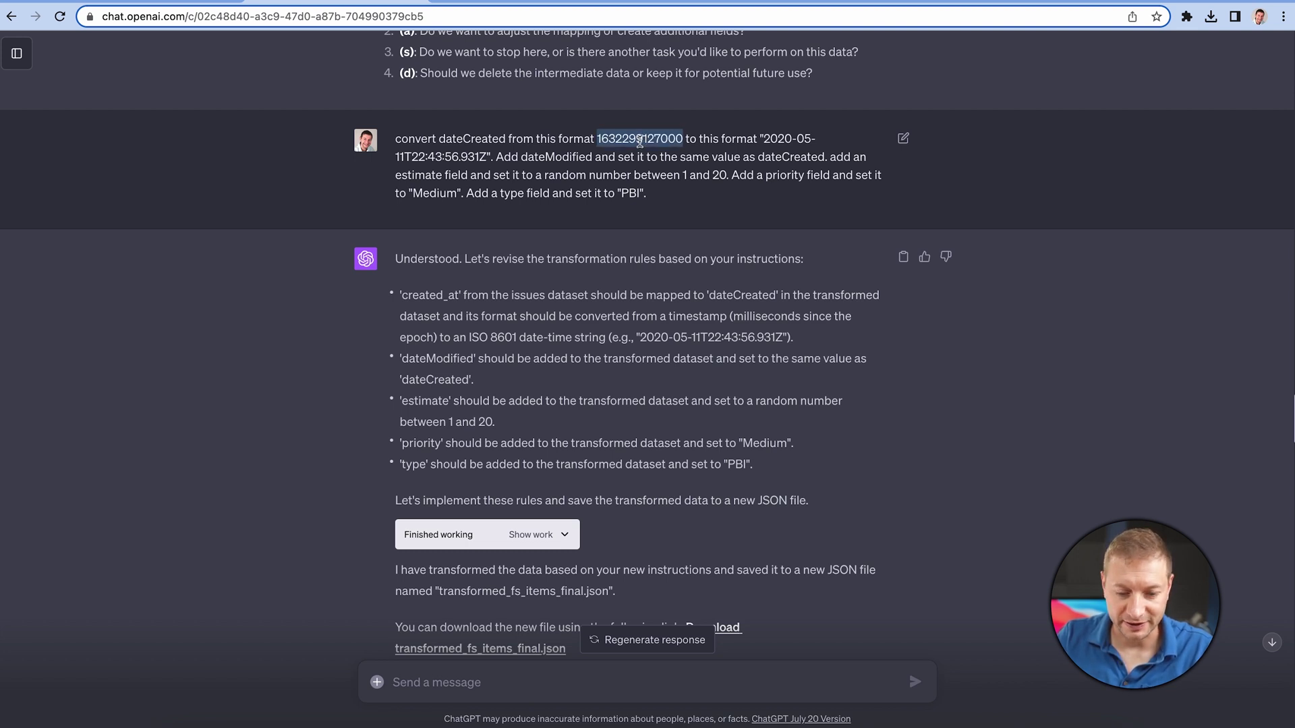
left_click_drag(486, 160, 763, 138)
left_click(766, 162)
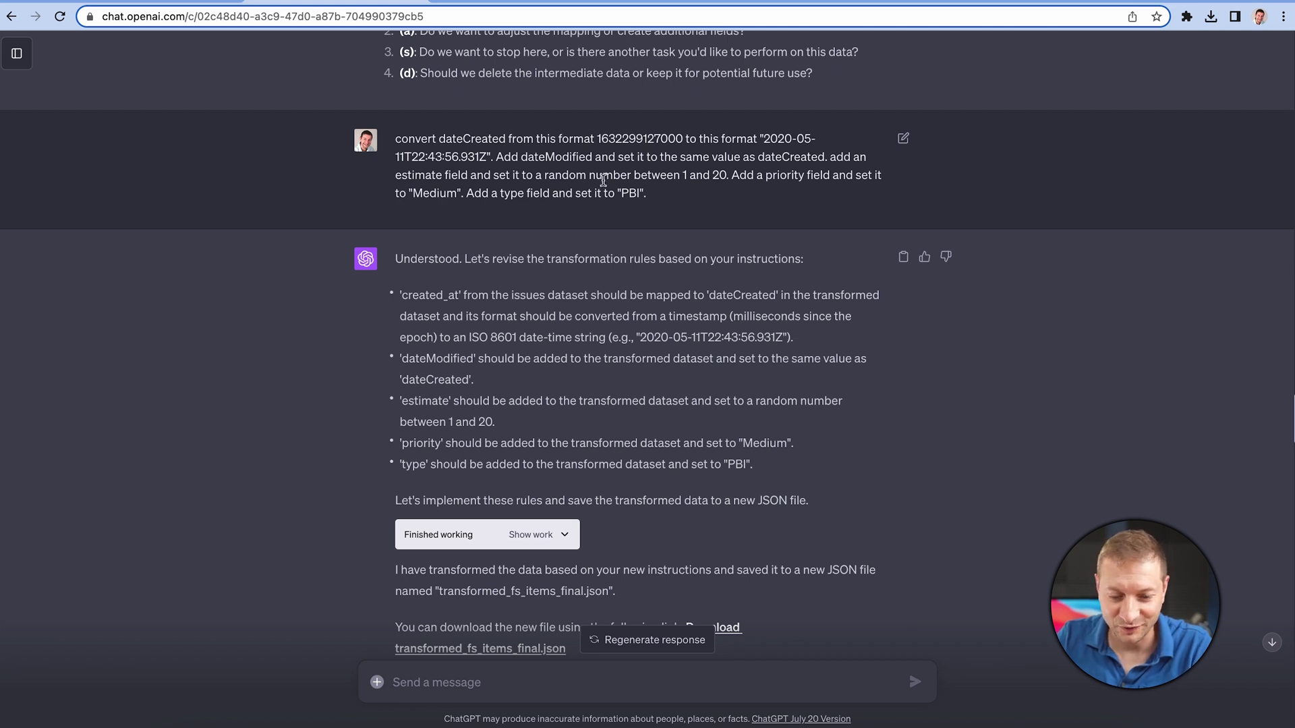
left_click_drag(729, 176, 540, 174)
left_click(428, 173)
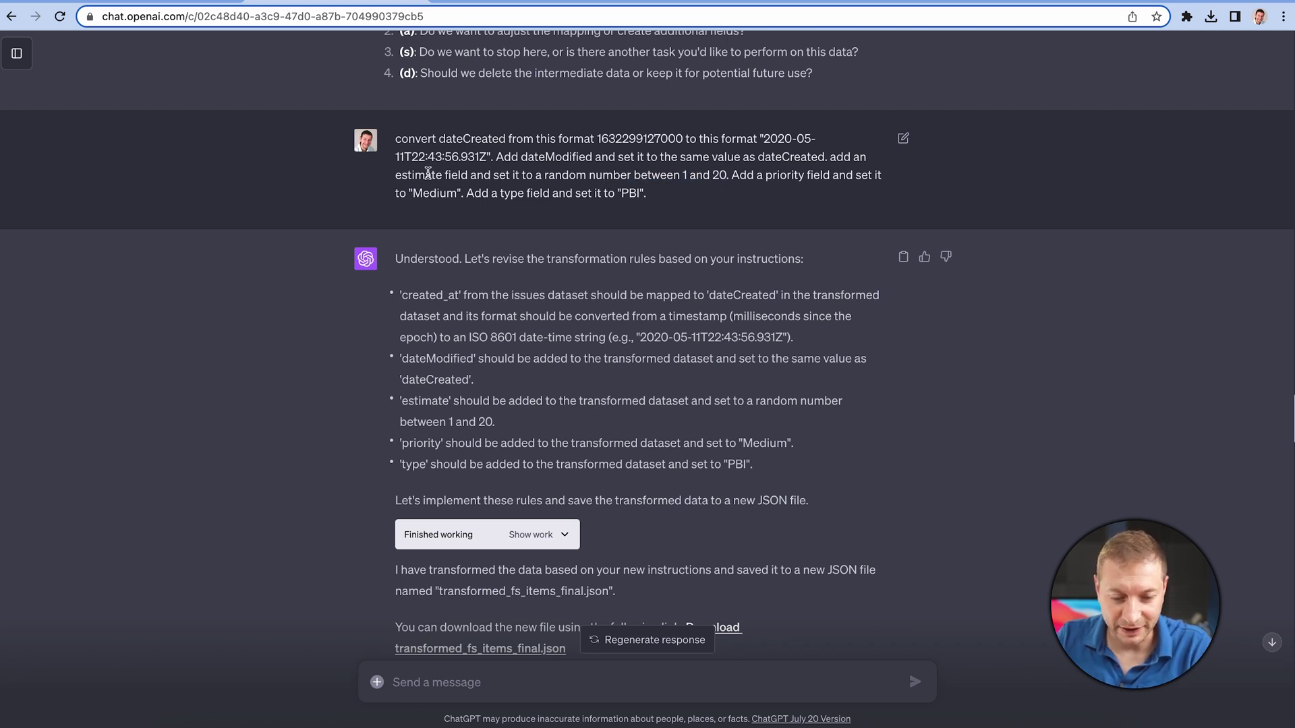
left_click_drag(726, 174, 681, 176)
left_click(685, 176)
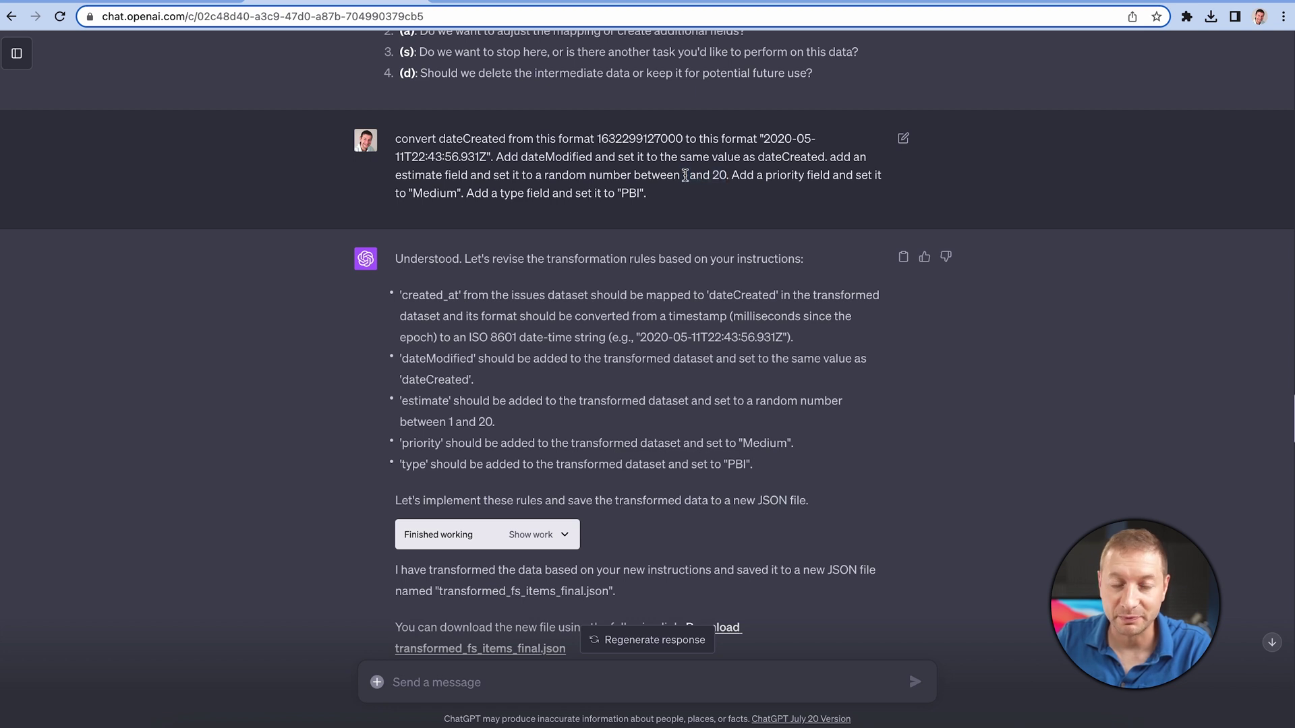
double_click(425, 194)
left_click(476, 199)
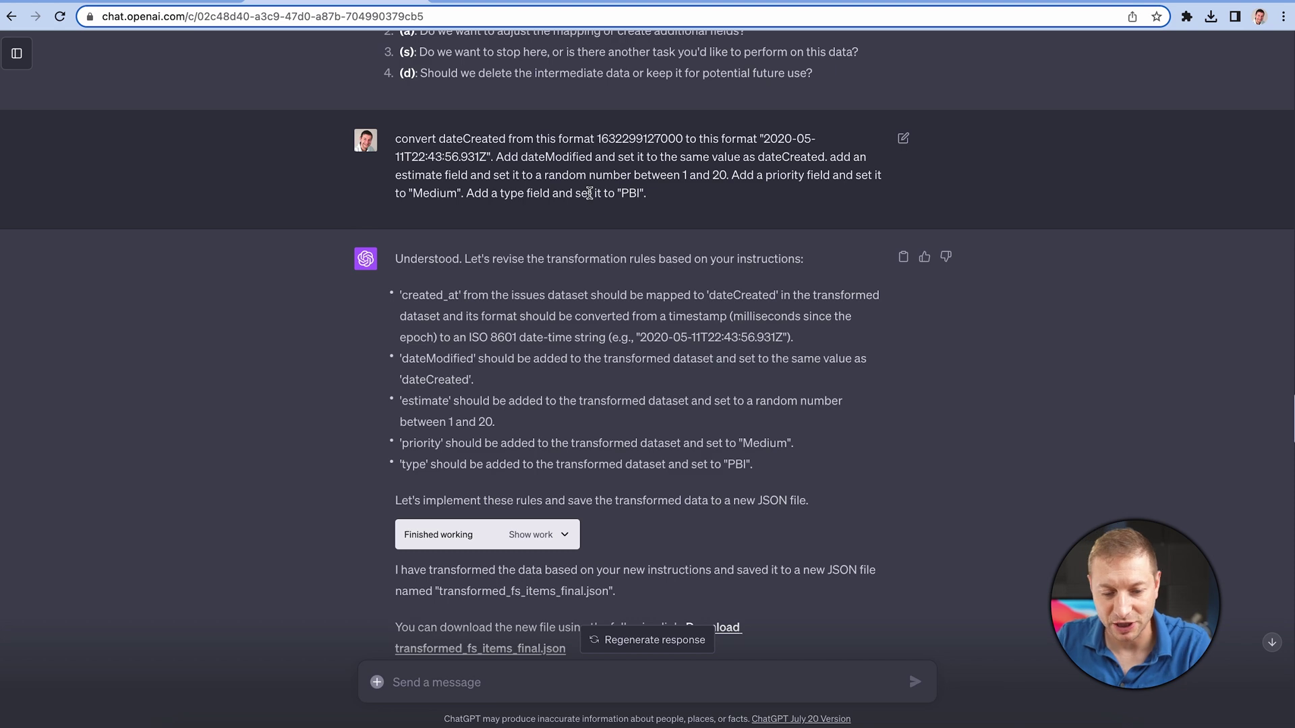
left_click_drag(521, 197, 637, 189)
left_click(637, 189)
scroll(683, 195, "down", 1)
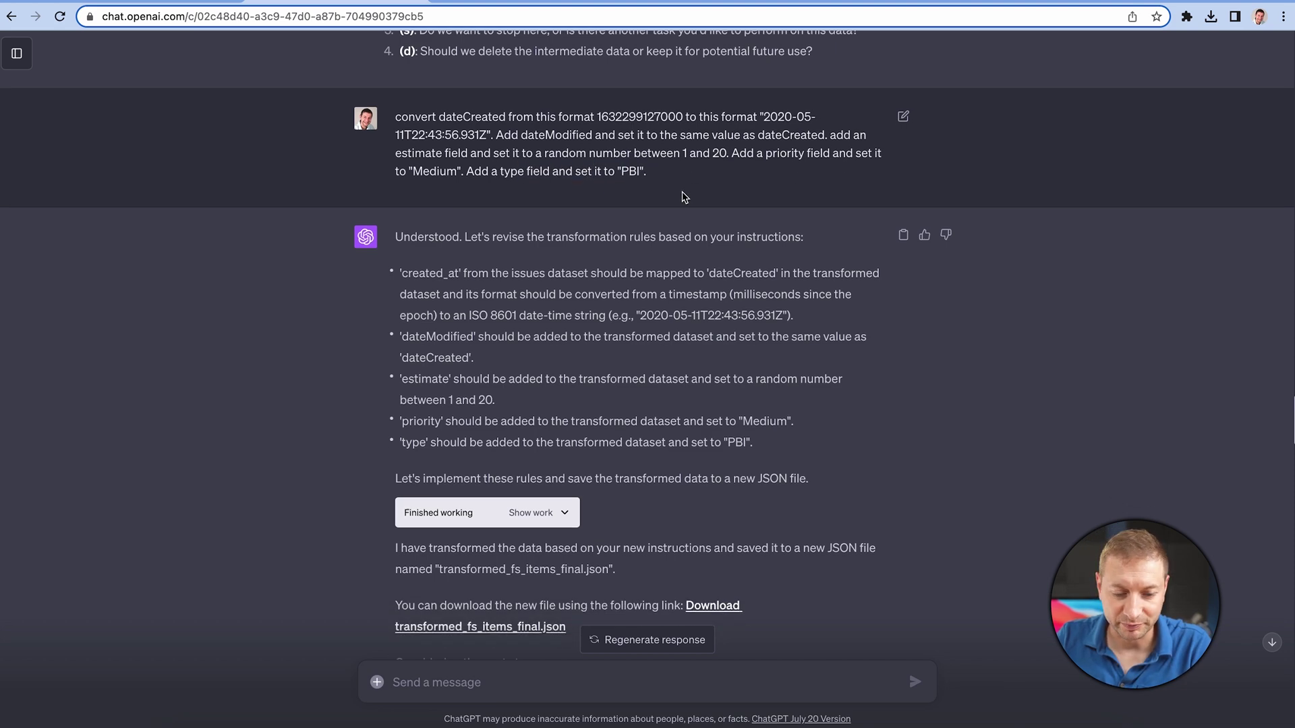
scroll(683, 197, "down", 3)
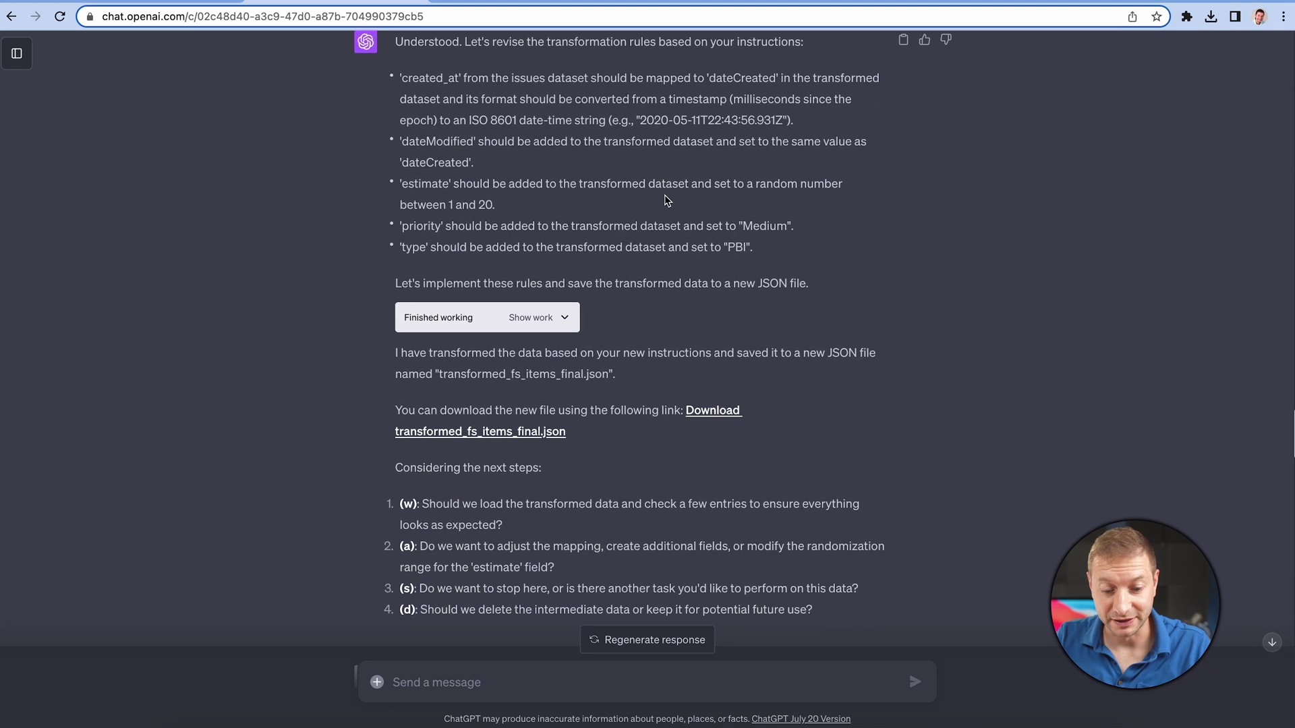
scroll(667, 200, "down", 2)
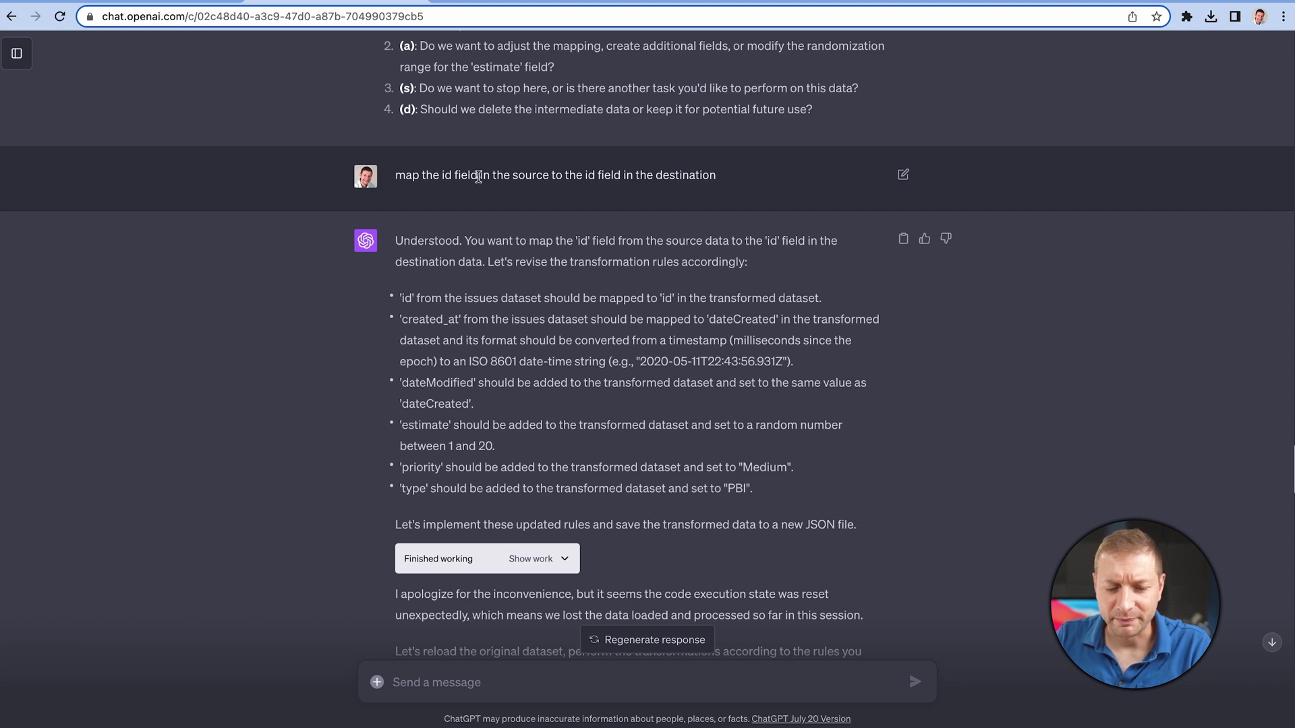
Review the id-mapping and re-upload requests, down to the transformed_fs_items_final_with_id.json download link.
left_click_drag(461, 177, 550, 177)
left_click(621, 176)
scroll(634, 190, "down", 1)
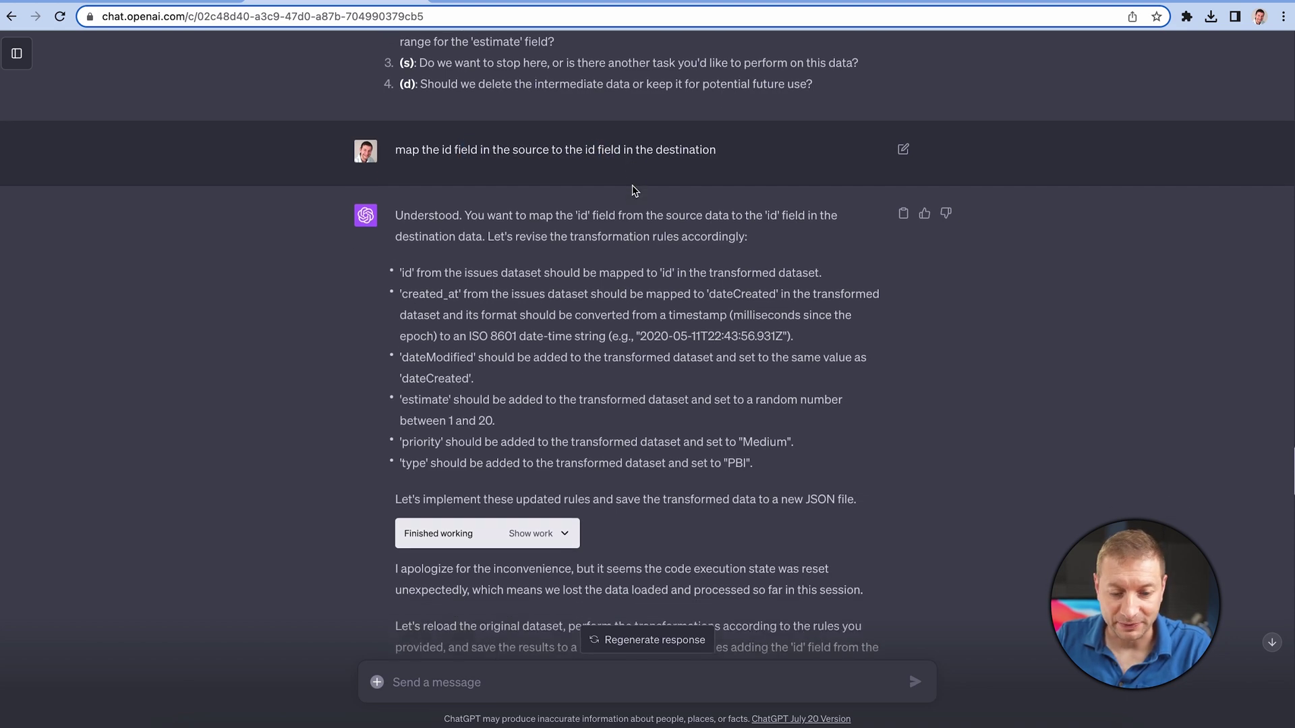
scroll(634, 190, "down", 7)
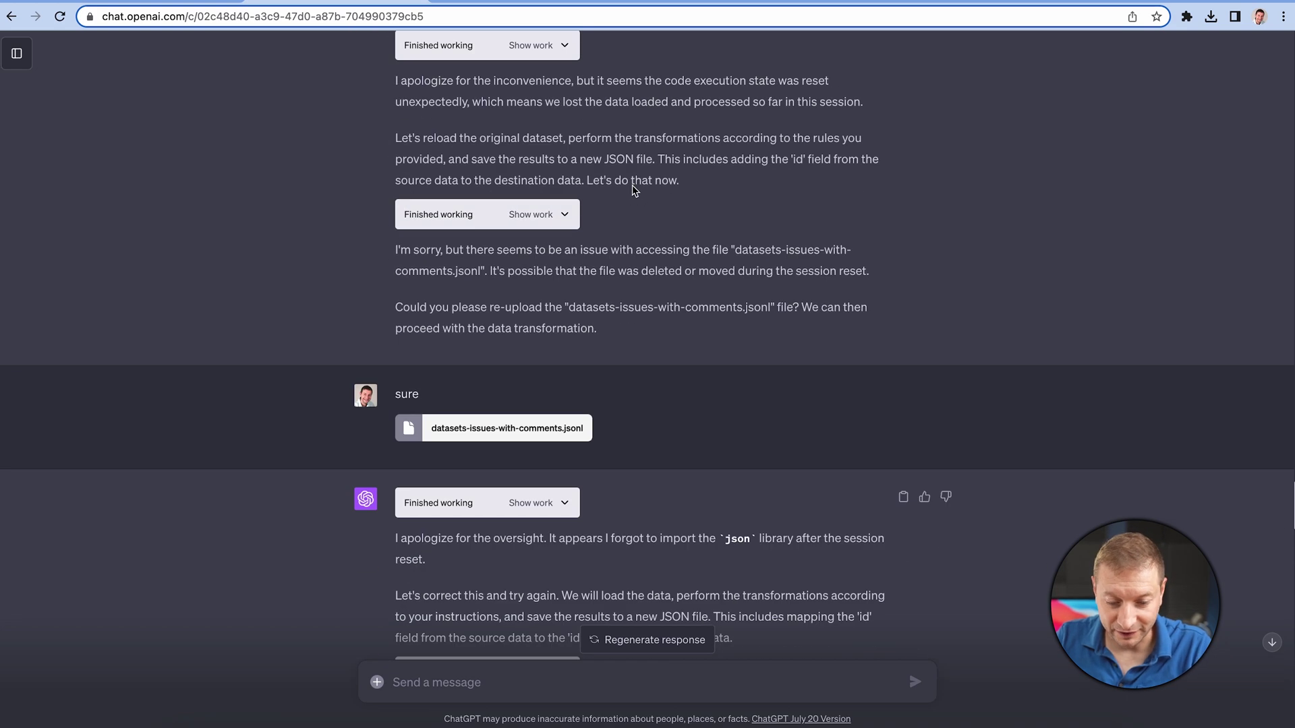
scroll(633, 189, "down", 2)
left_click_drag(611, 167, 398, 144)
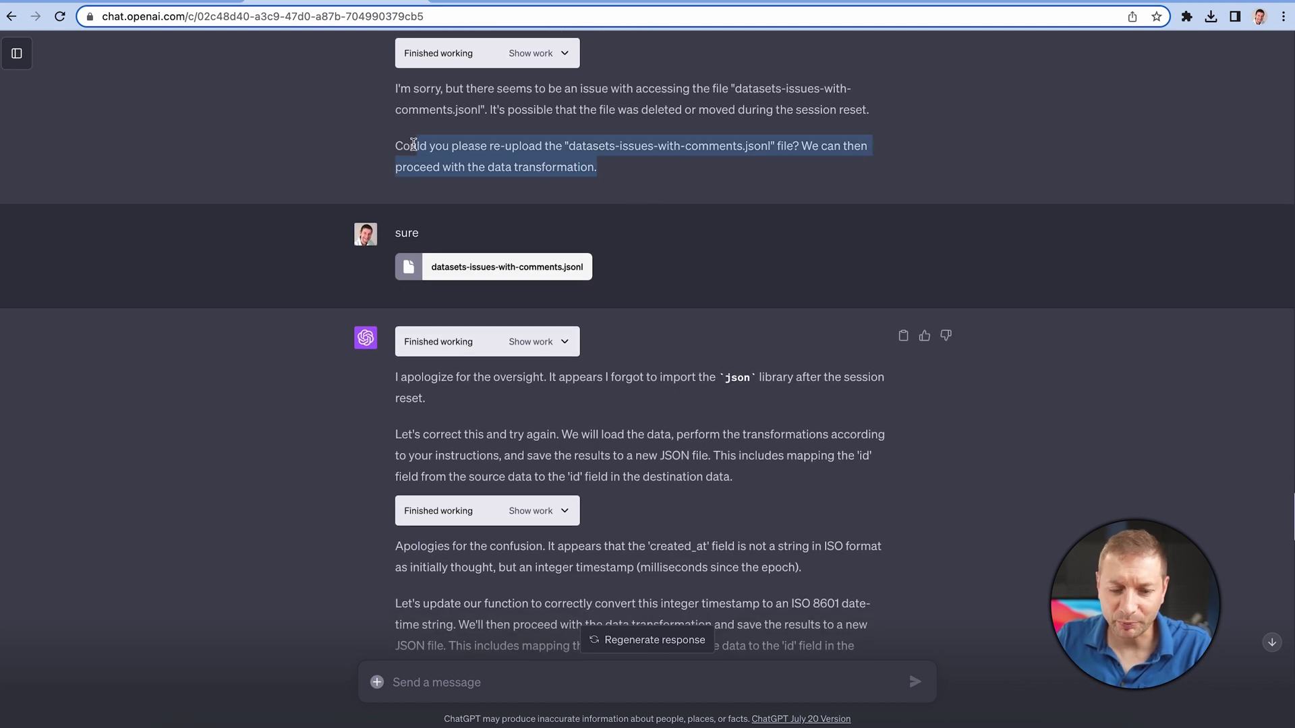
left_click(510, 163)
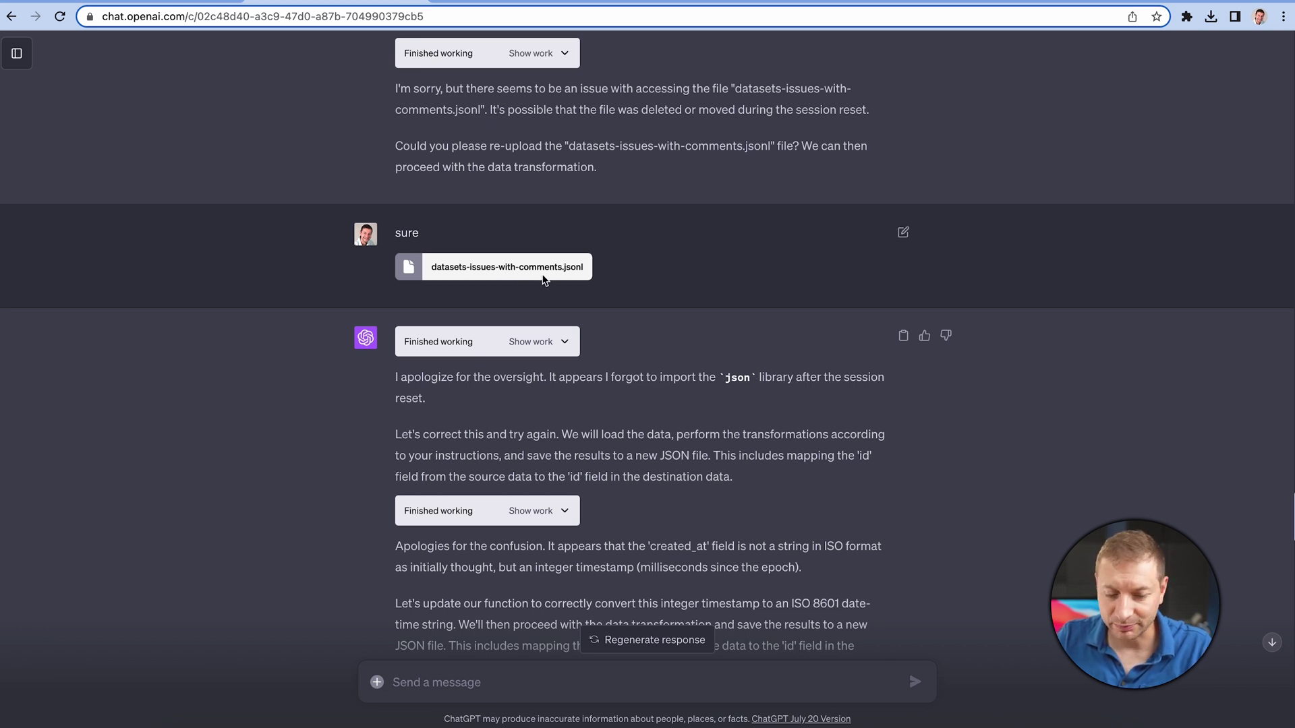
scroll(539, 282, "down", 2)
scroll(607, 282, "down", 6)
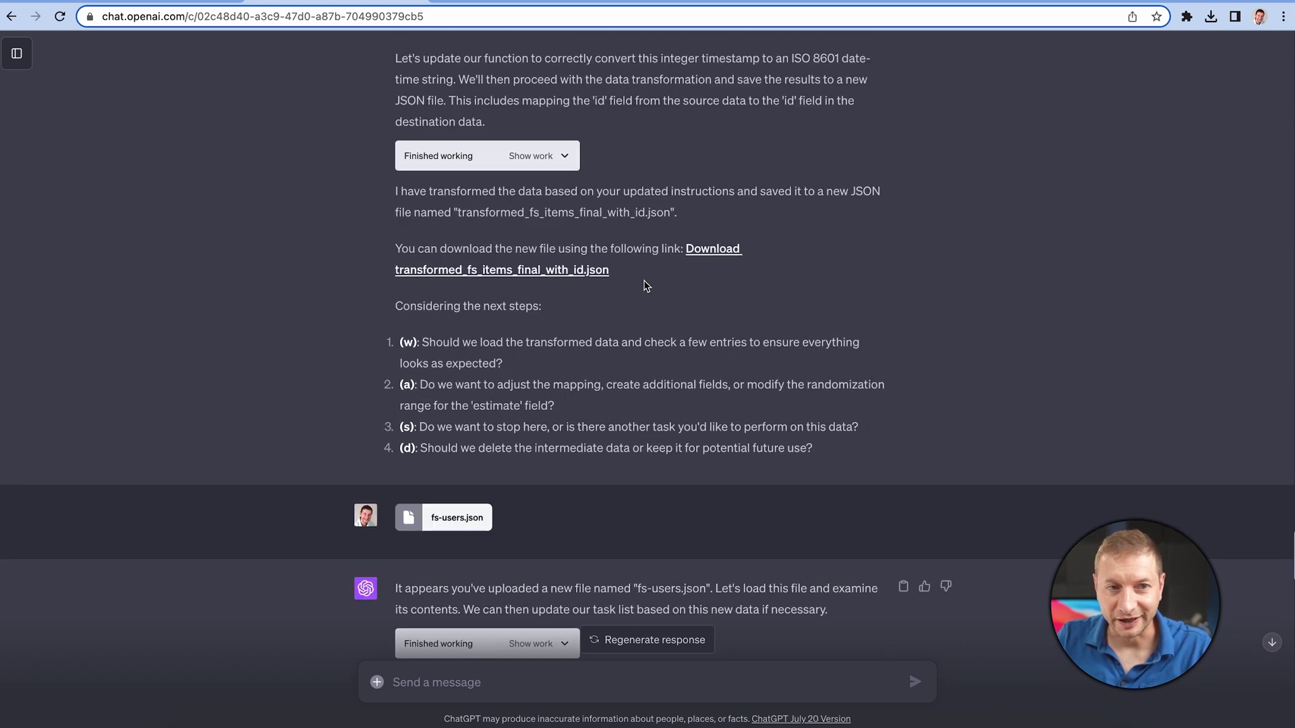